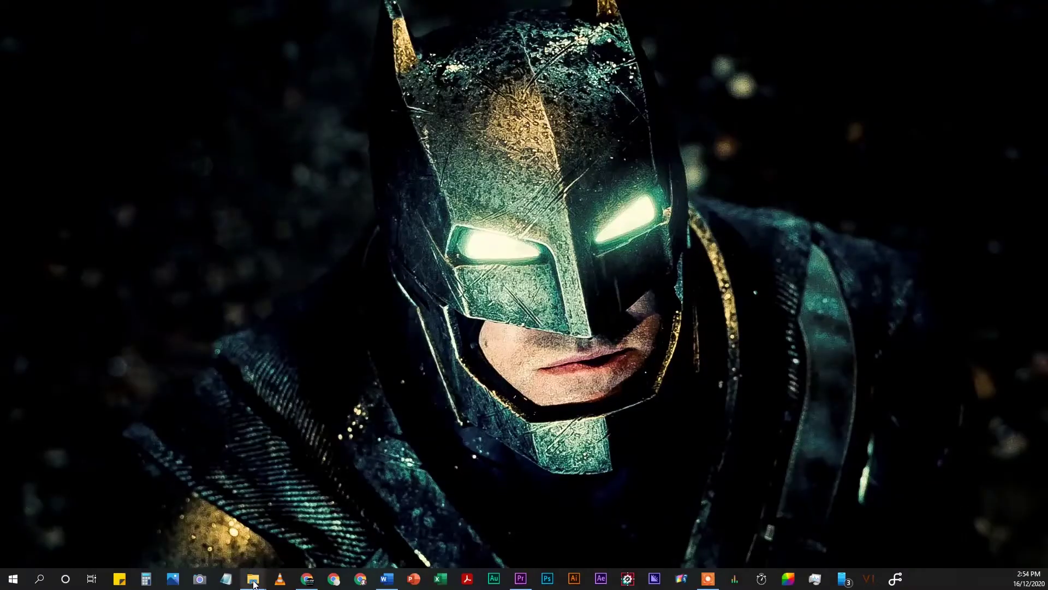
Open the VIDEO EDITING TUTORIAL folder from the RAW VIDEOS window and enlarge its file icons.
{"action": "mouse_move", "coordinate": [253, 578]}
{"action": "left_click", "coordinate": [309, 524]}
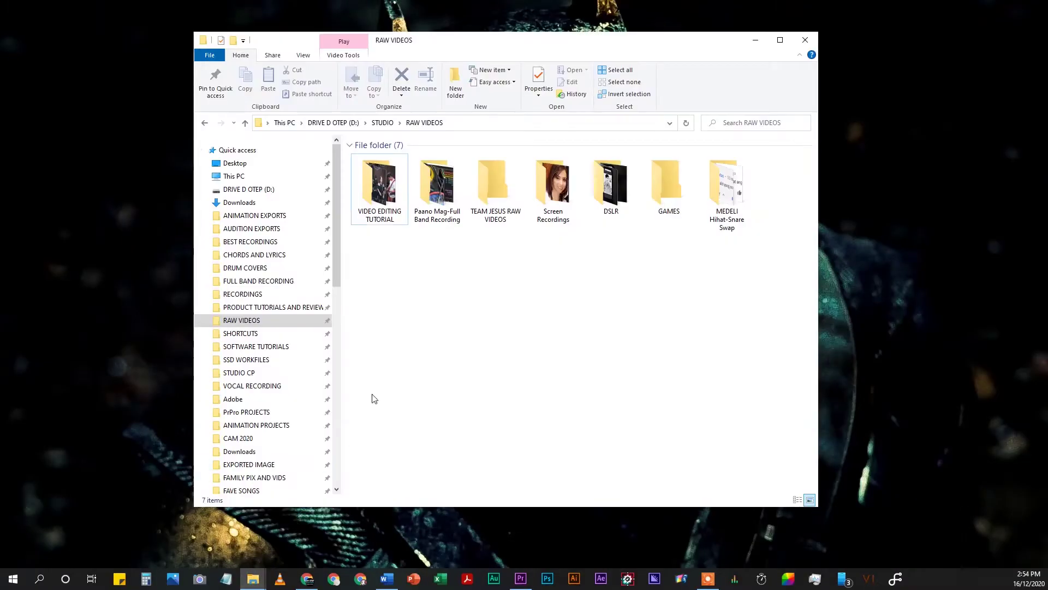
{"action": "double_click", "coordinate": [373, 202]}
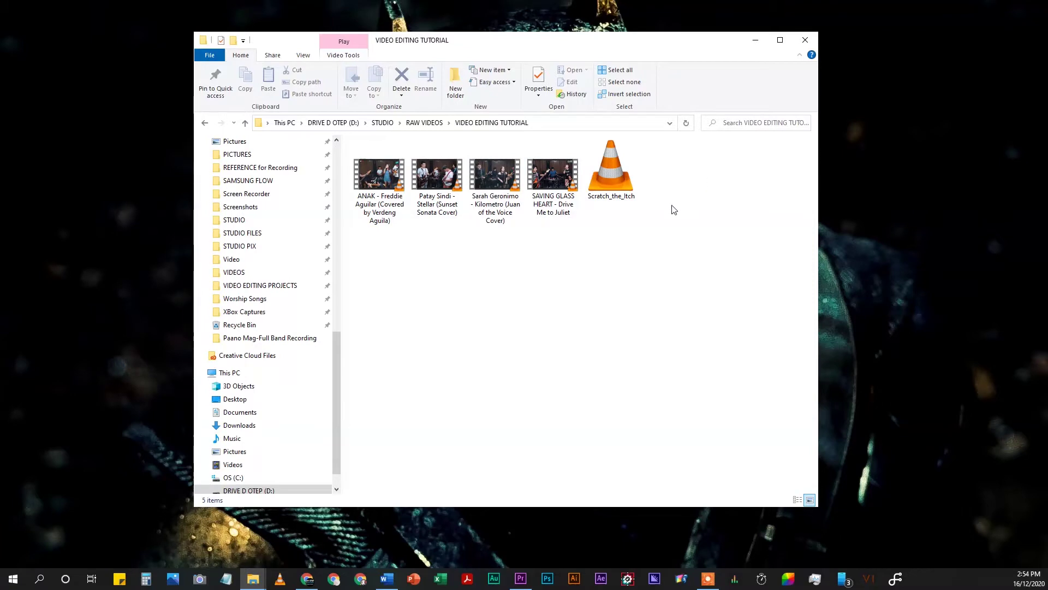
{"action": "scroll", "coordinate": [677, 219], "scroll_direction": "up", "scroll_amount": 2}
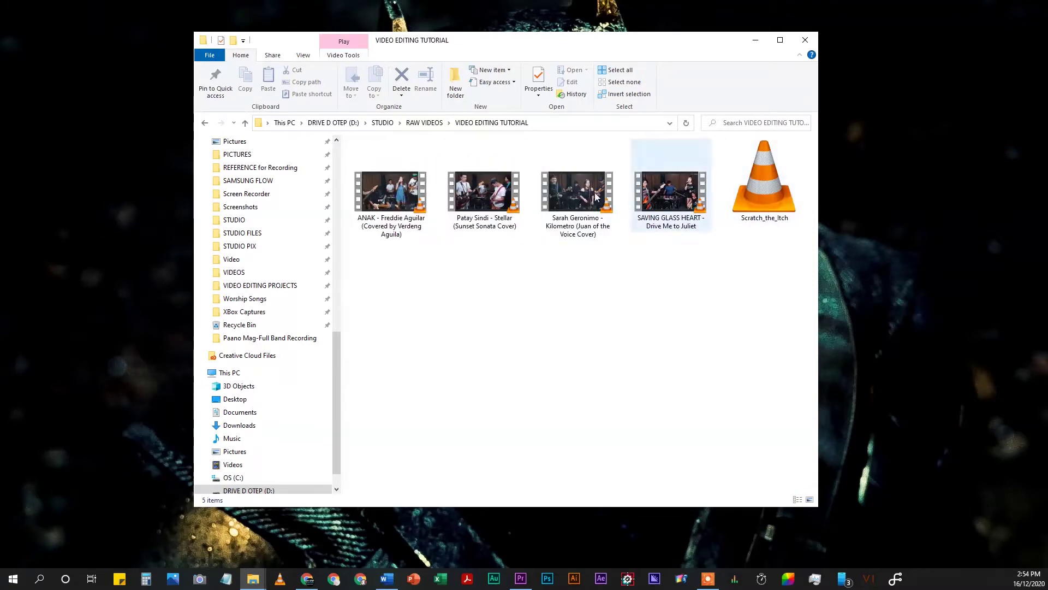
{"action": "key", "text": "super+d"}
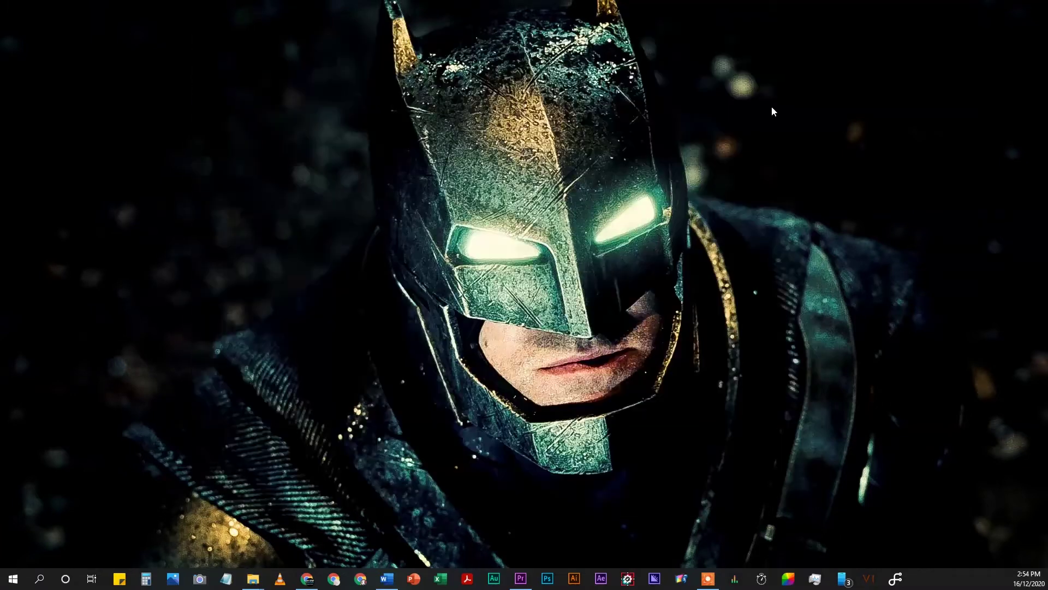
{"action": "mouse_move", "coordinate": [253, 578]}
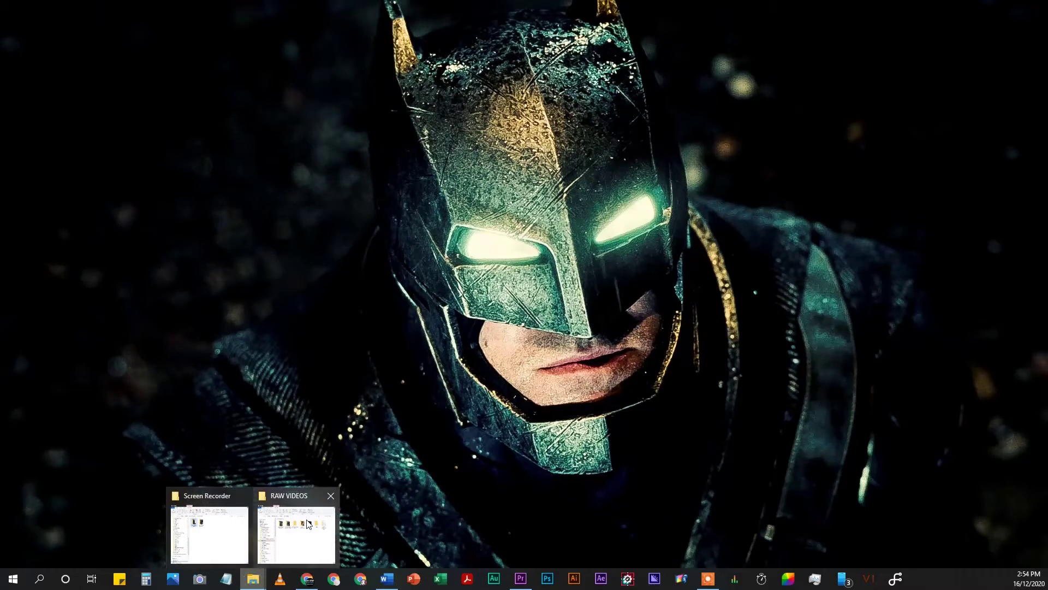
{"action": "left_click", "coordinate": [298, 533]}
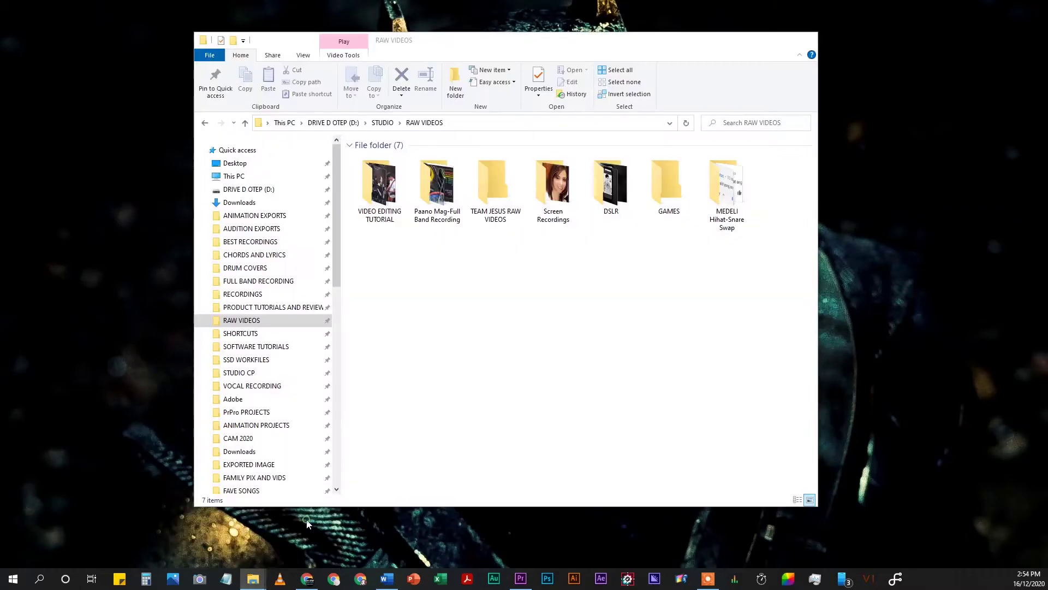
{"action": "double_click", "coordinate": [373, 202]}
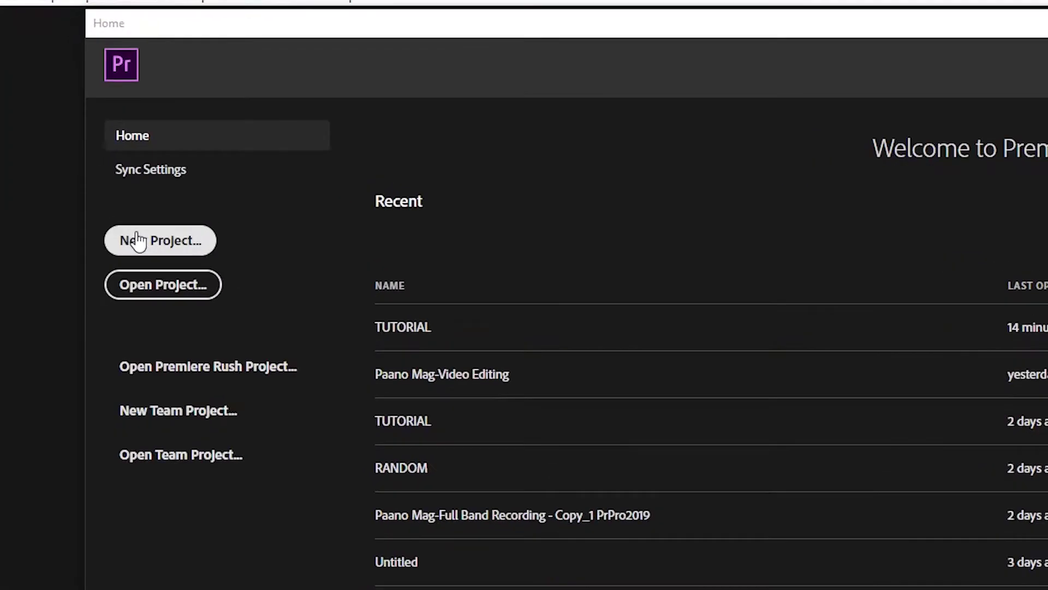
Start a new Premiere project and name it TUTORIAL.
{"action": "left_click", "coordinate": [97, 160]}
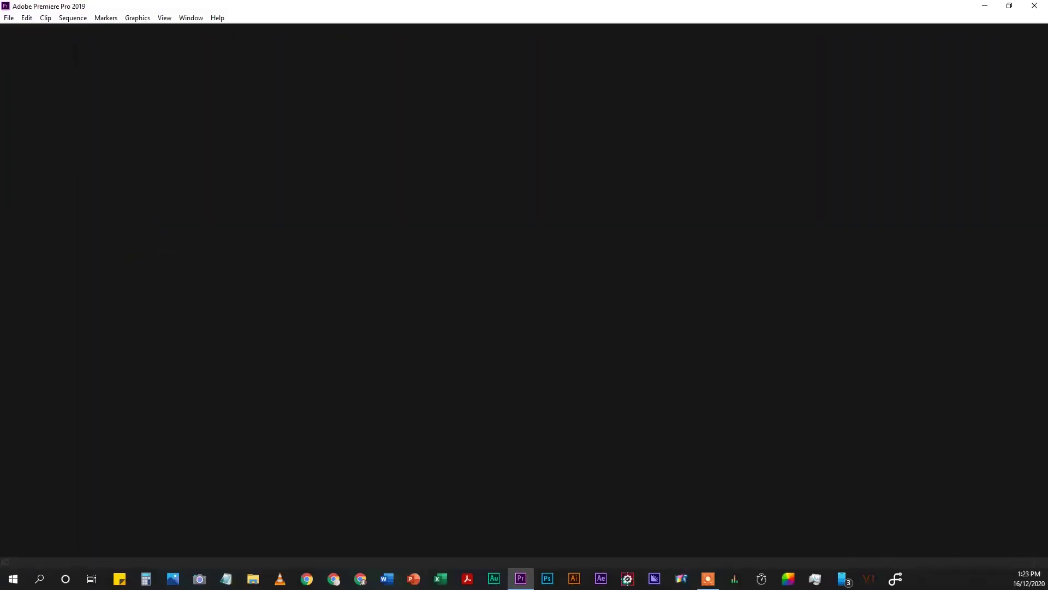
{"action": "type", "text": "TUT"}
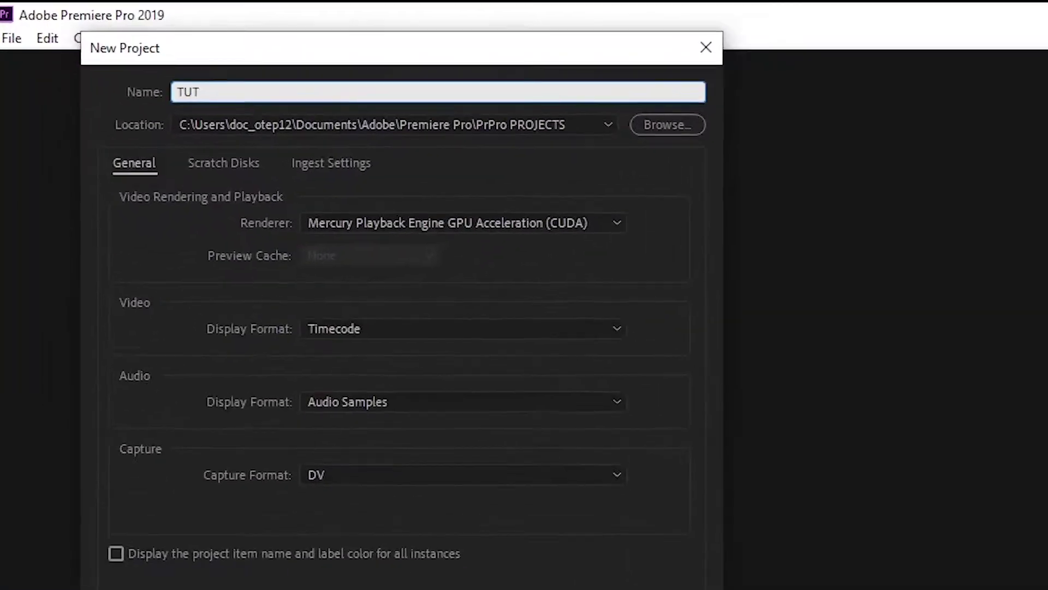
{"action": "type", "text": "ORIAL"}
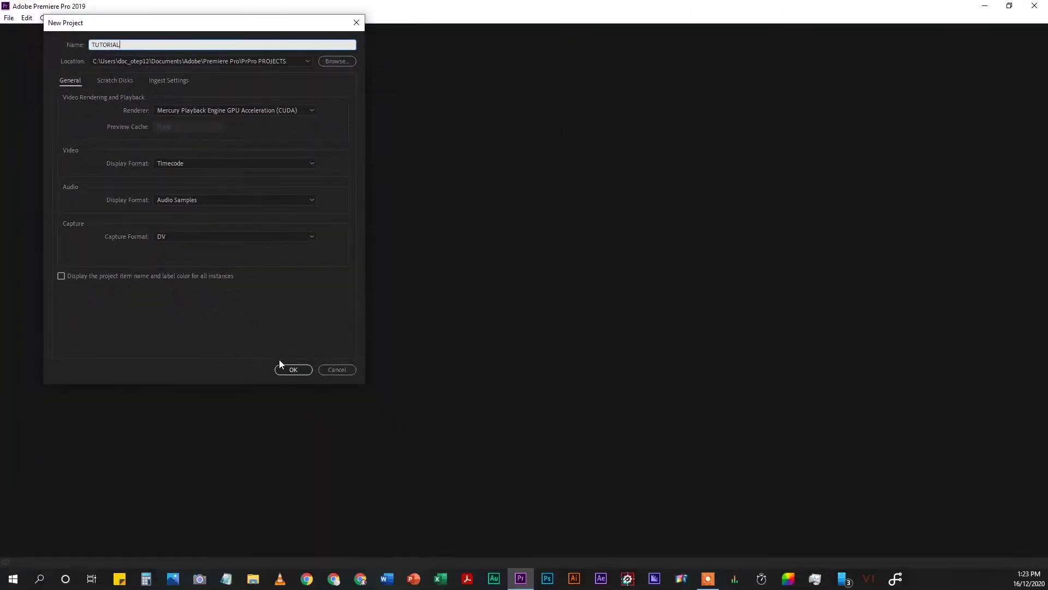
{"action": "left_click", "coordinate": [285, 370]}
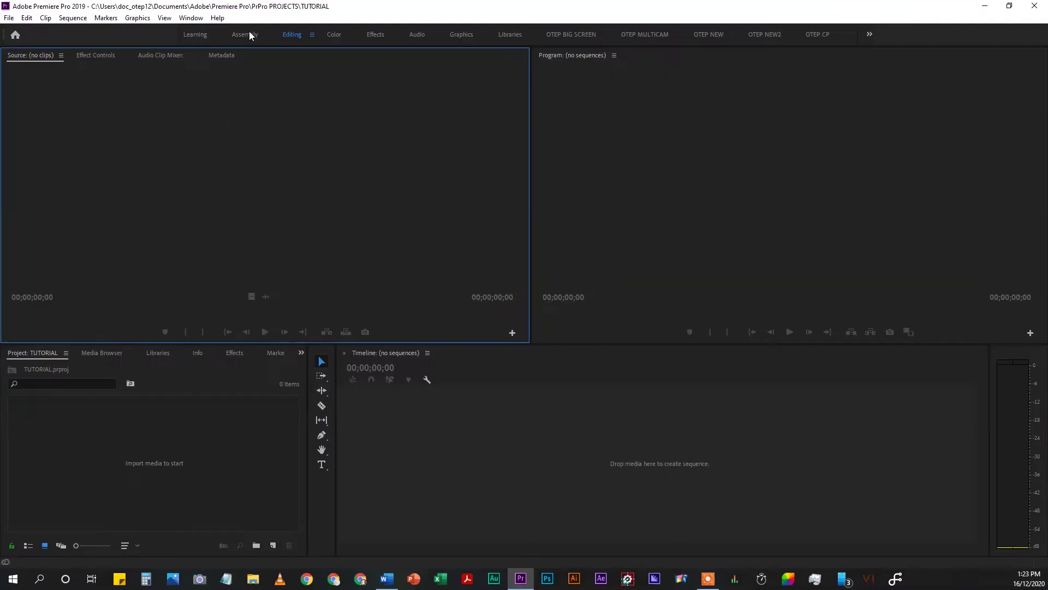
{"action": "left_click", "coordinate": [249, 36]}
{"action": "left_click", "coordinate": [333, 35]}
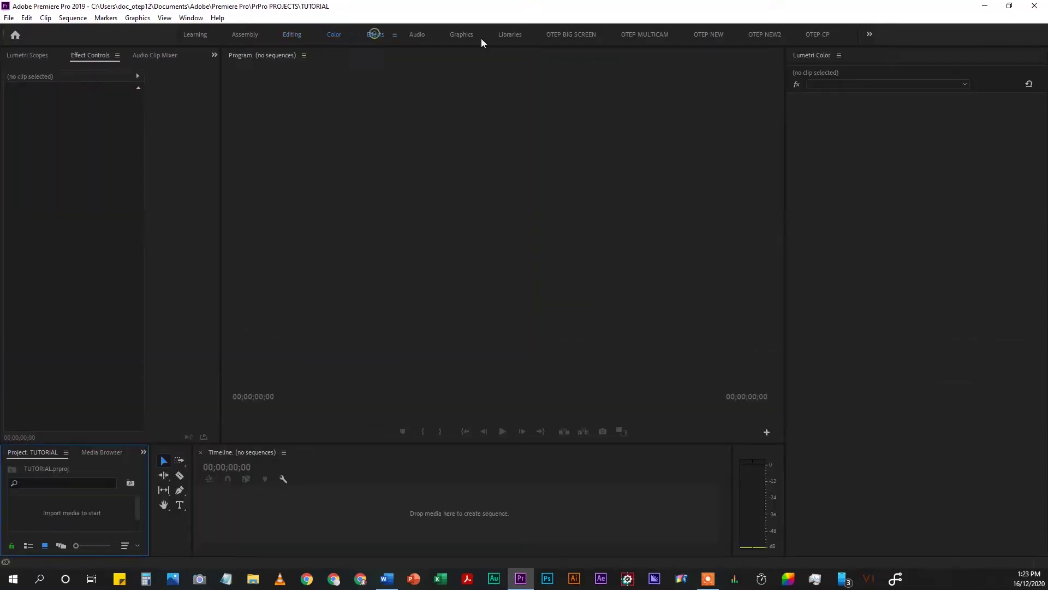
{"action": "left_click", "coordinate": [416, 35]}
{"action": "left_click", "coordinate": [510, 34]}
{"action": "left_click", "coordinate": [292, 35]}
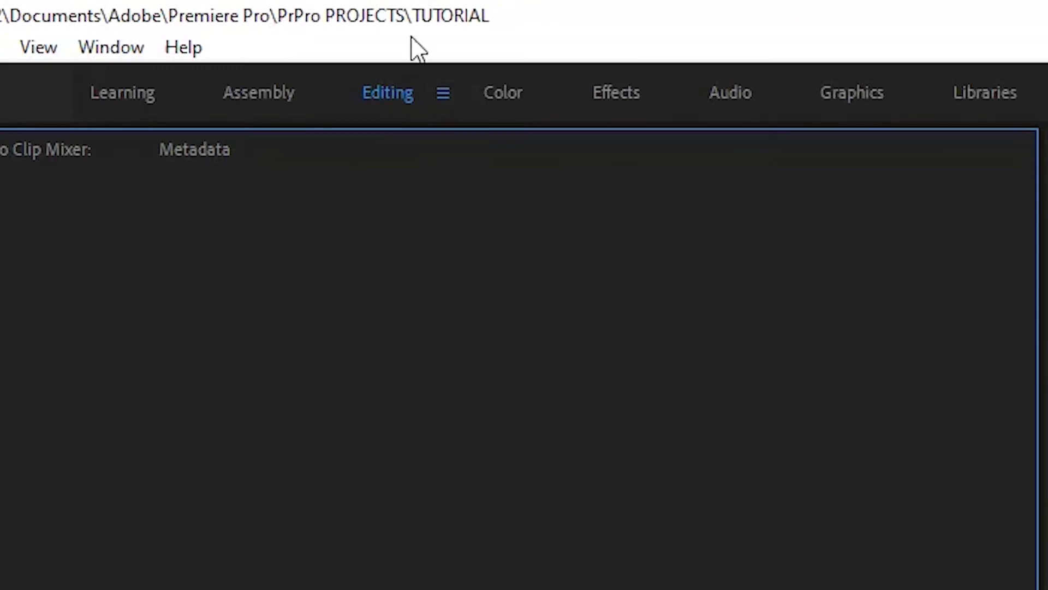
{"action": "left_click", "coordinate": [446, 96]}
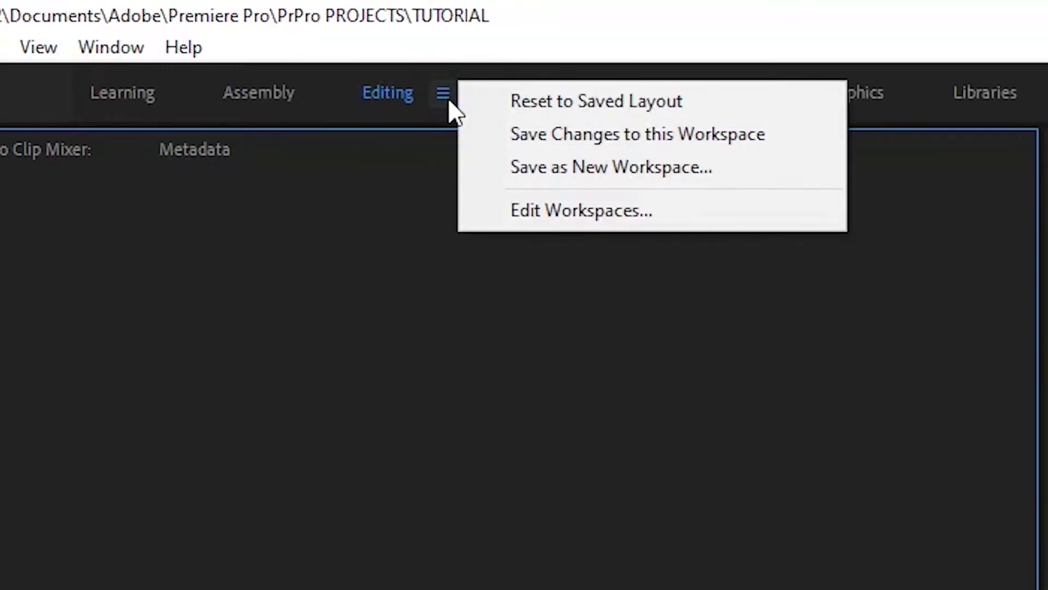
{"action": "left_click", "coordinate": [654, 103]}
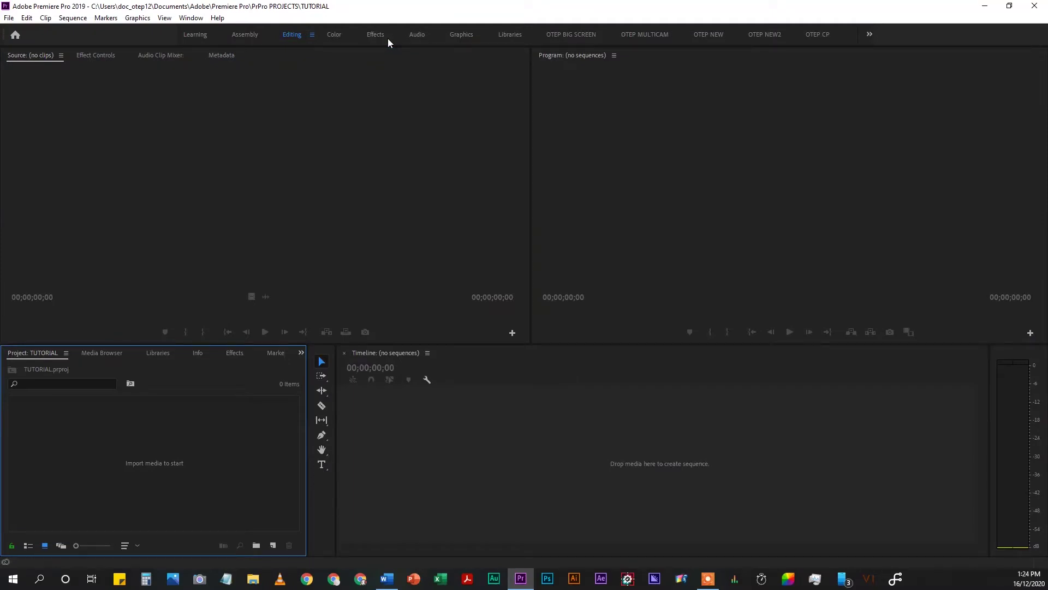
{"action": "left_click", "coordinate": [161, 131]}
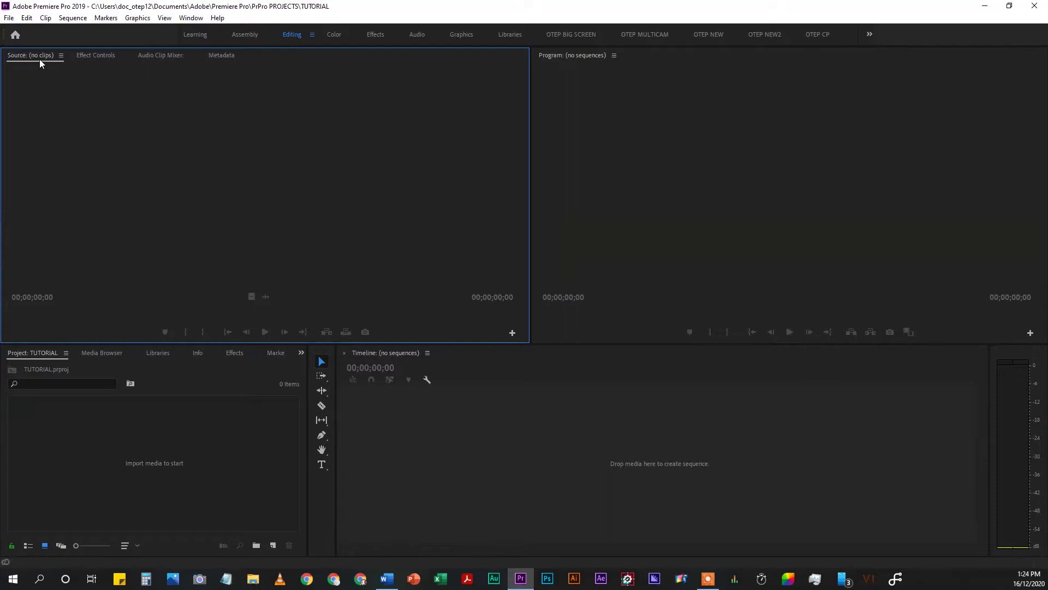
{"action": "left_click", "coordinate": [555, 123]}
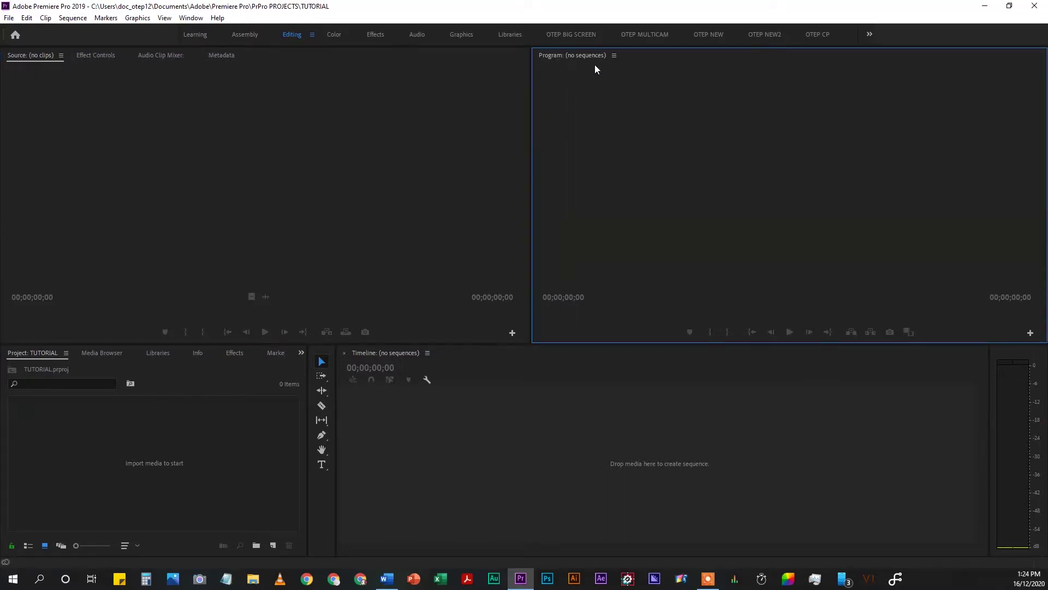
{"action": "left_click", "coordinate": [77, 413]}
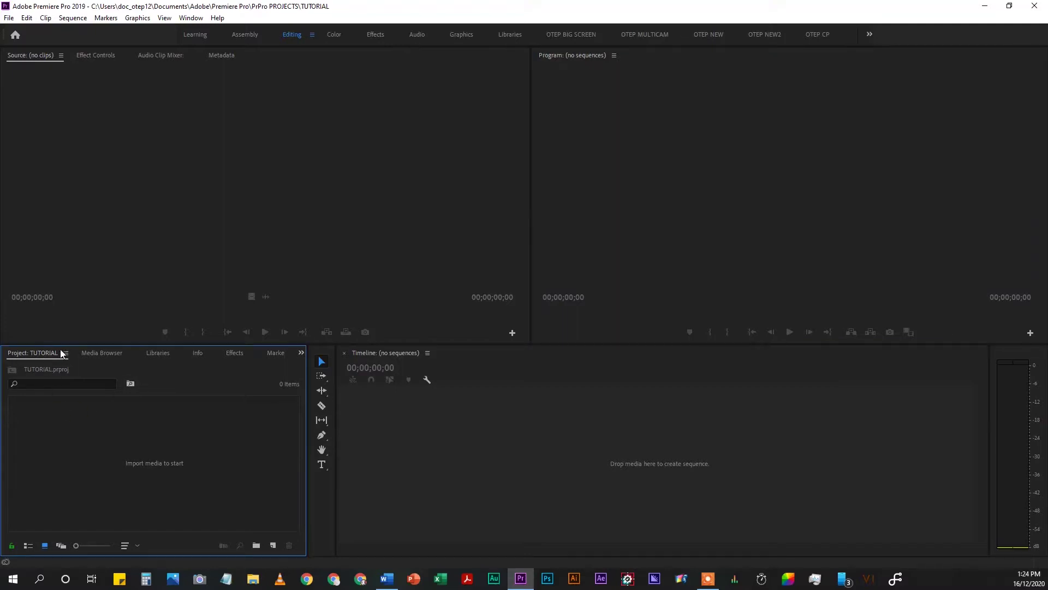
{"action": "left_click", "coordinate": [427, 450]}
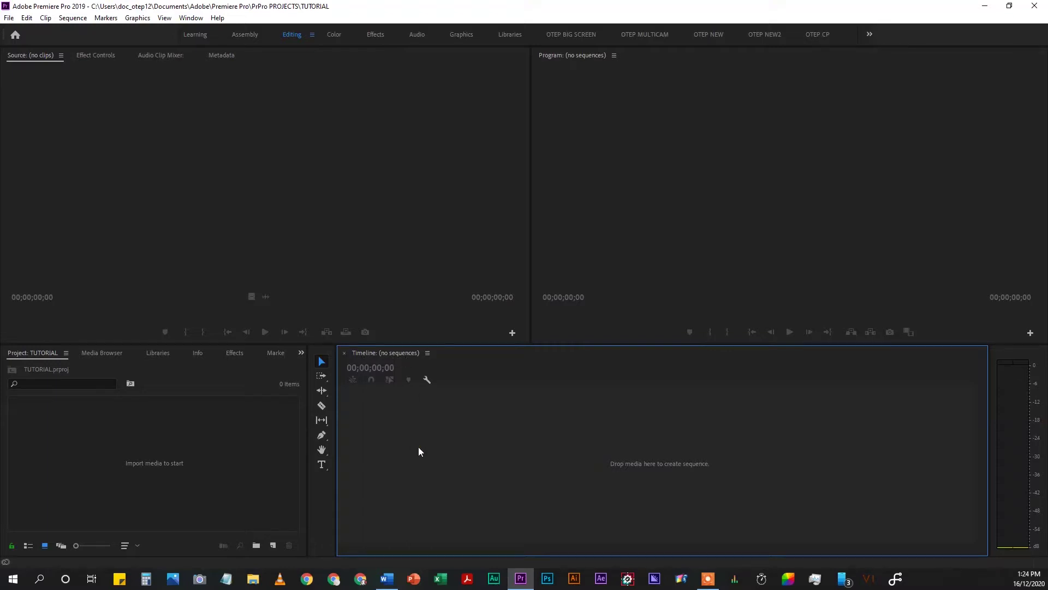
Drag all five files from the VIDEO EDITING TUTORIAL folder into the TUTORIAL Project panel.
{"action": "mouse_move", "coordinate": [253, 579]}
{"action": "left_click", "coordinate": [254, 527]}
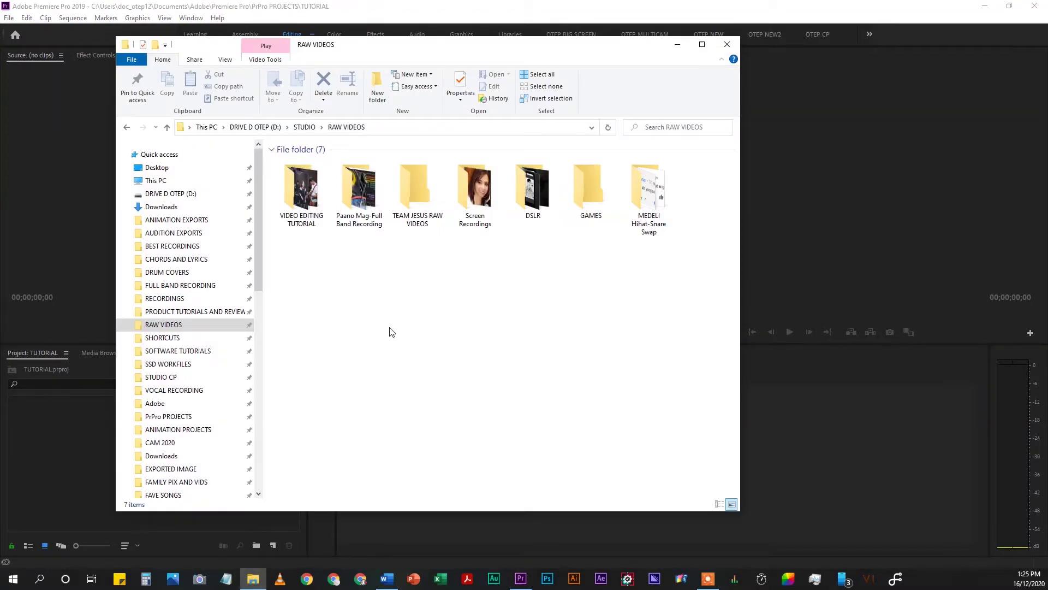
{"action": "double_click", "coordinate": [305, 197]}
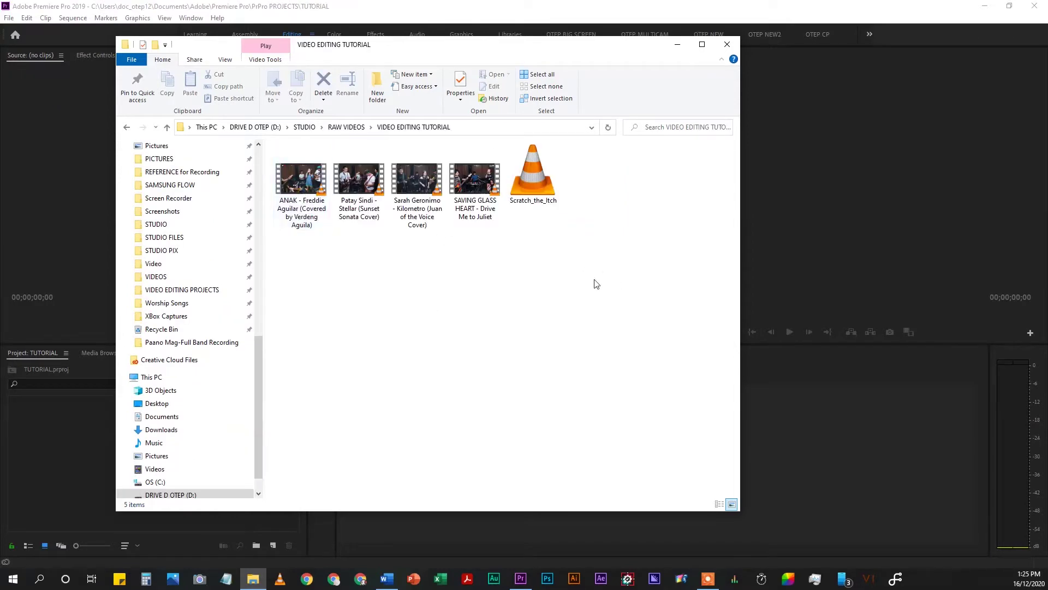
{"action": "left_click_drag", "start_coordinate": [546, 54], "coordinate": [755, 45]}
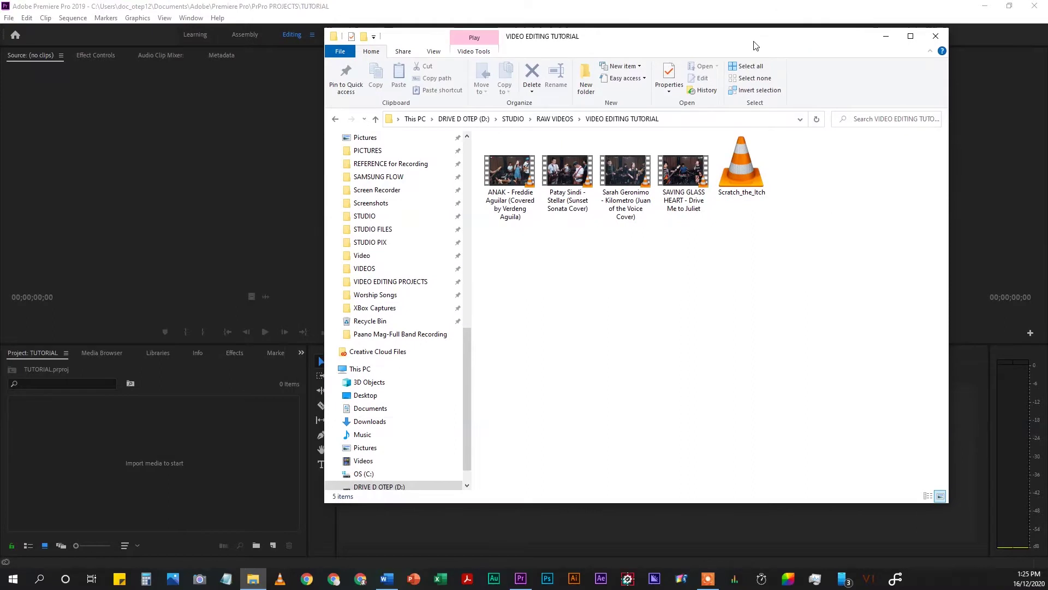
{"action": "left_click_drag", "start_coordinate": [812, 272], "coordinate": [491, 136]}
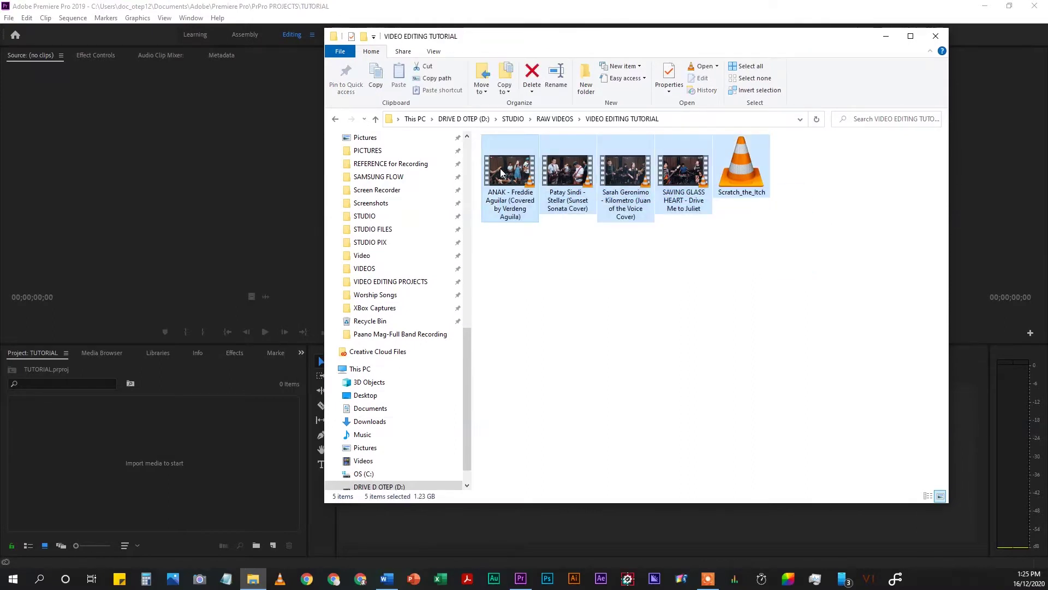
{"action": "left_click_drag", "start_coordinate": [507, 180], "coordinate": [94, 463]}
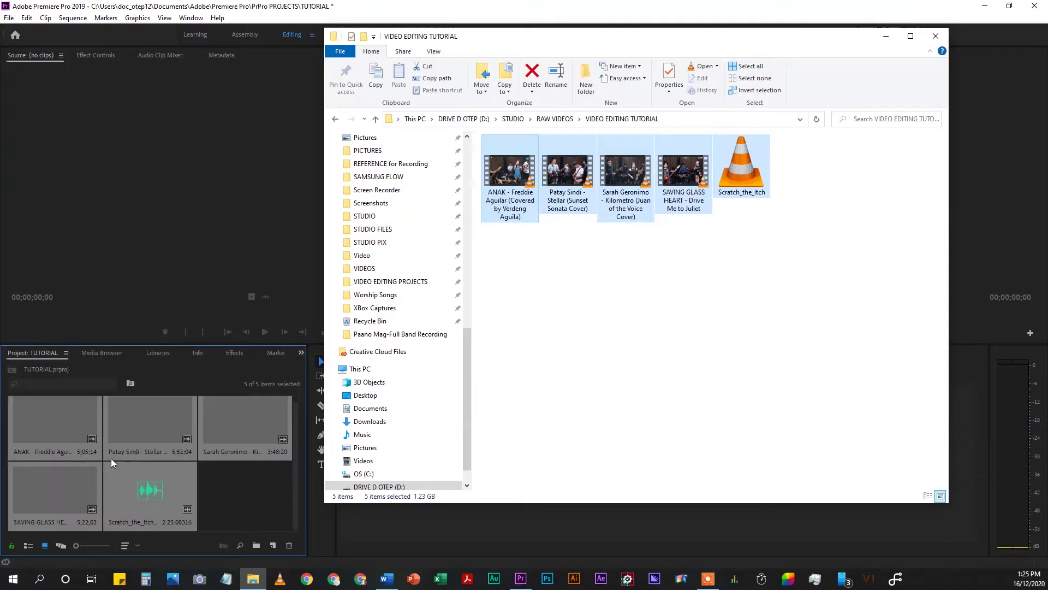
{"action": "left_click", "coordinate": [263, 500]}
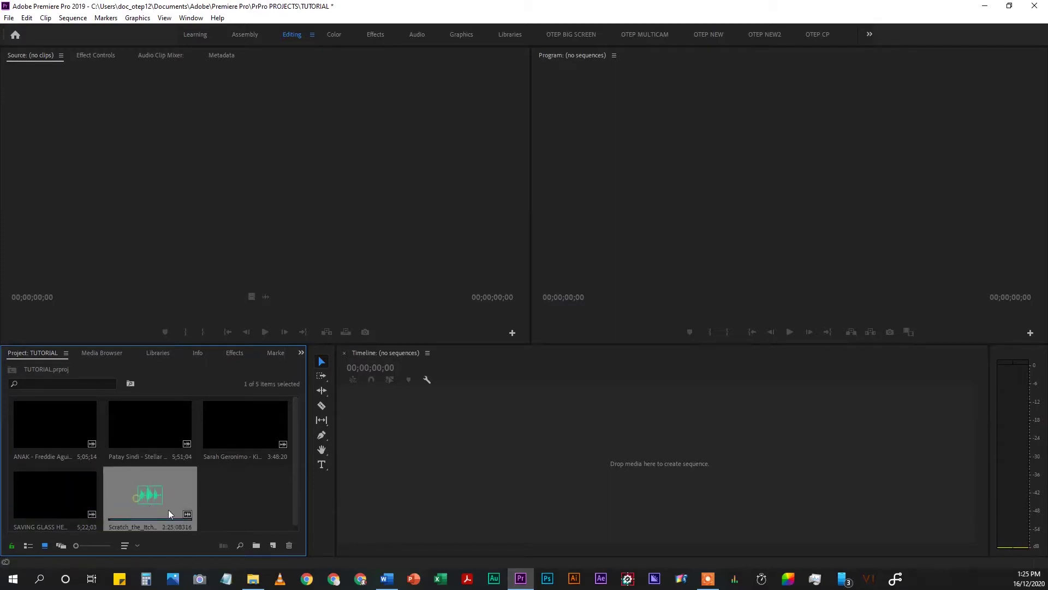
{"action": "right_click", "coordinate": [71, 494]}
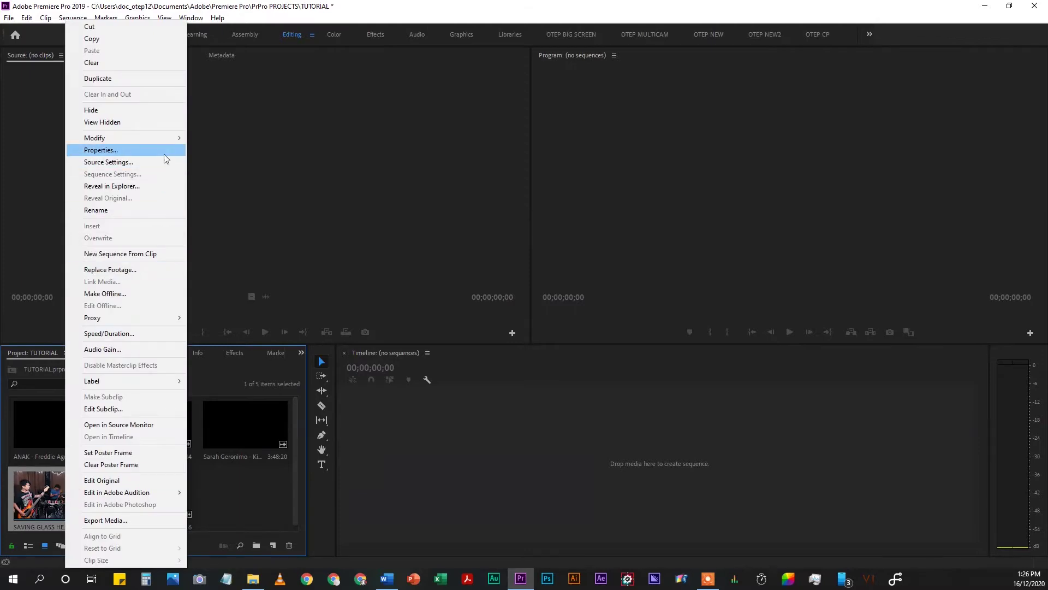
{"action": "left_click", "coordinate": [164, 153]}
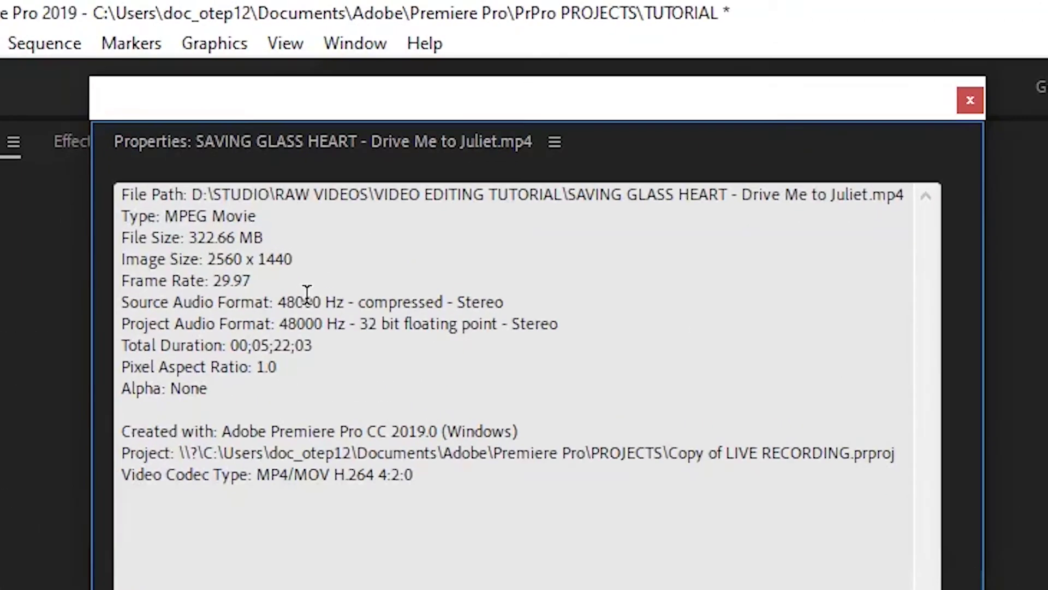
{"action": "left_click_drag", "start_coordinate": [309, 266], "coordinate": [218, 261]}
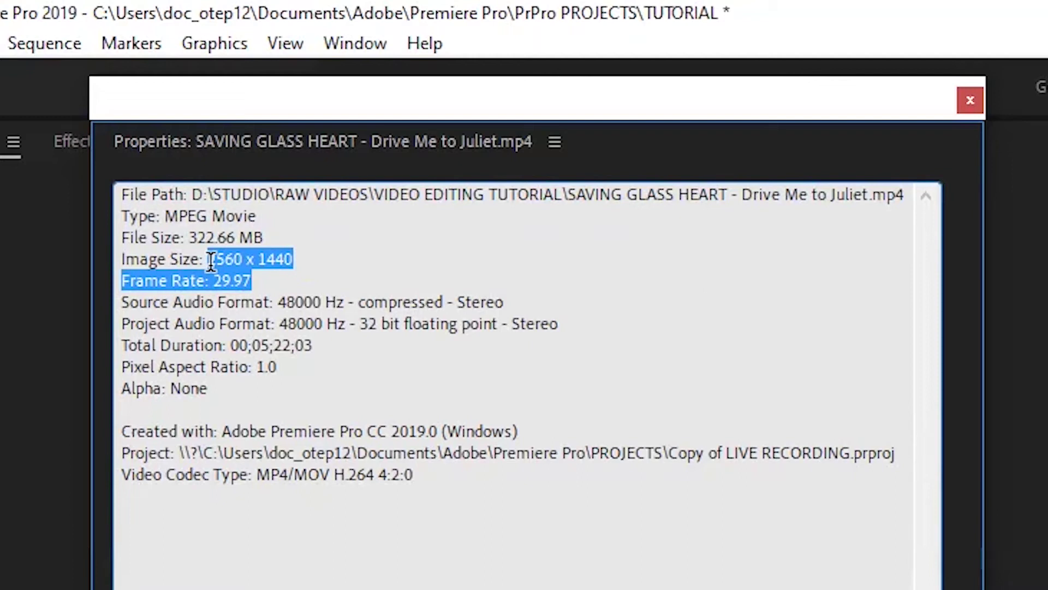
{"action": "left_click_drag", "start_coordinate": [282, 259], "coordinate": [300, 256]}
{"action": "left_click_drag", "start_coordinate": [210, 258], "coordinate": [296, 259]}
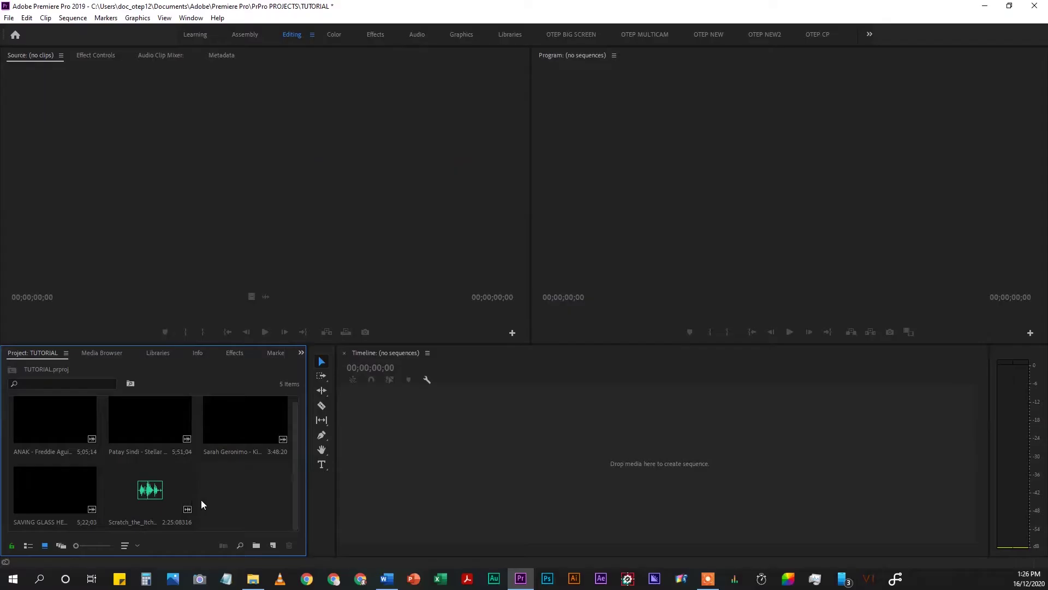
Create a new sequence from the SAVING GLASS HEART clip.
{"action": "left_click", "coordinate": [48, 488]}
{"action": "left_click", "coordinate": [247, 510]}
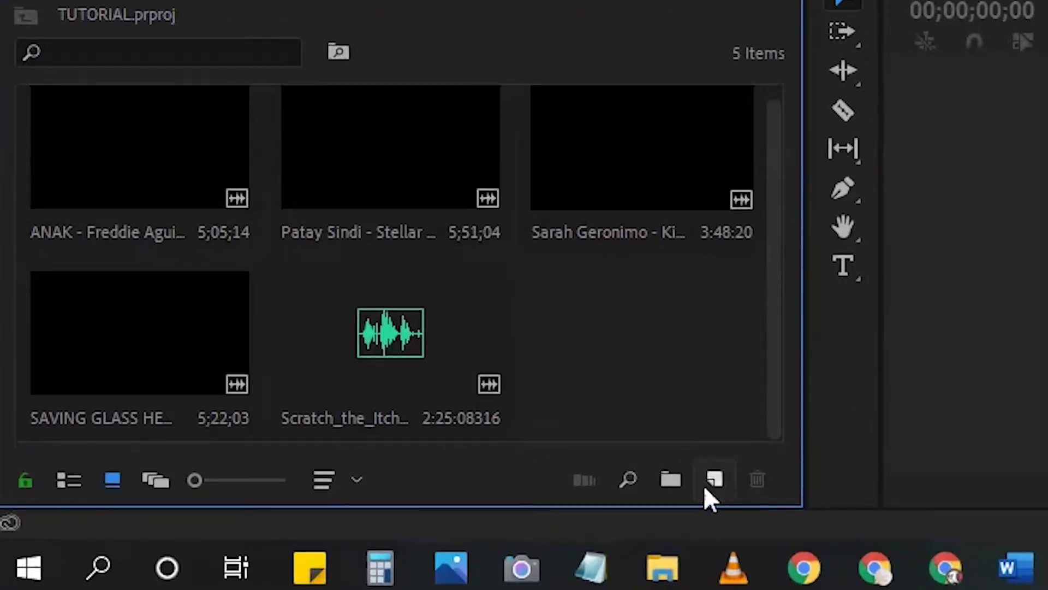
{"action": "left_click", "coordinate": [139, 344]}
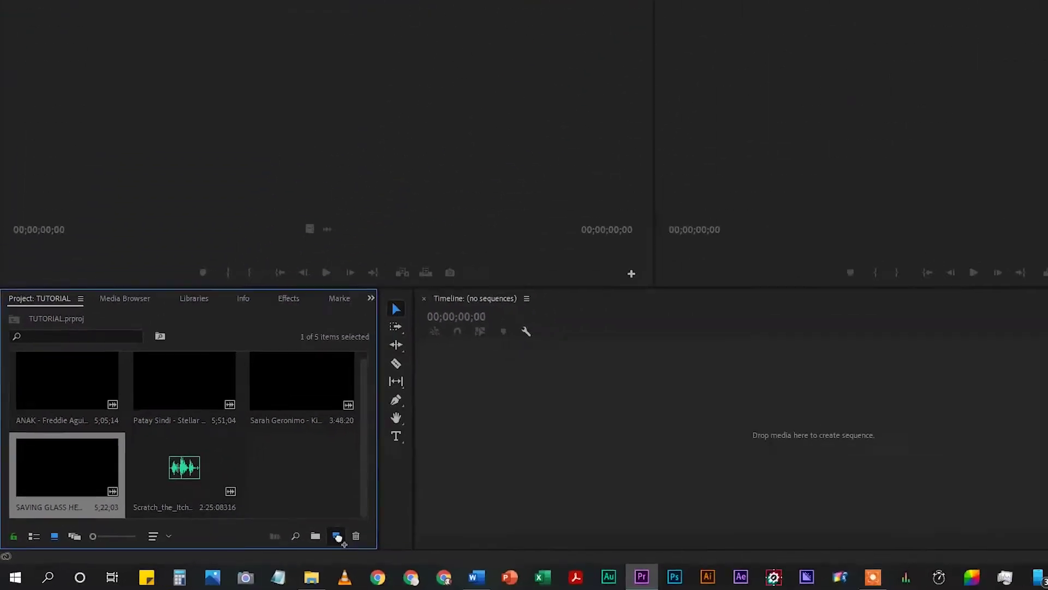
{"action": "left_click_drag", "start_coordinate": [521, 511], "coordinate": [522, 511]}
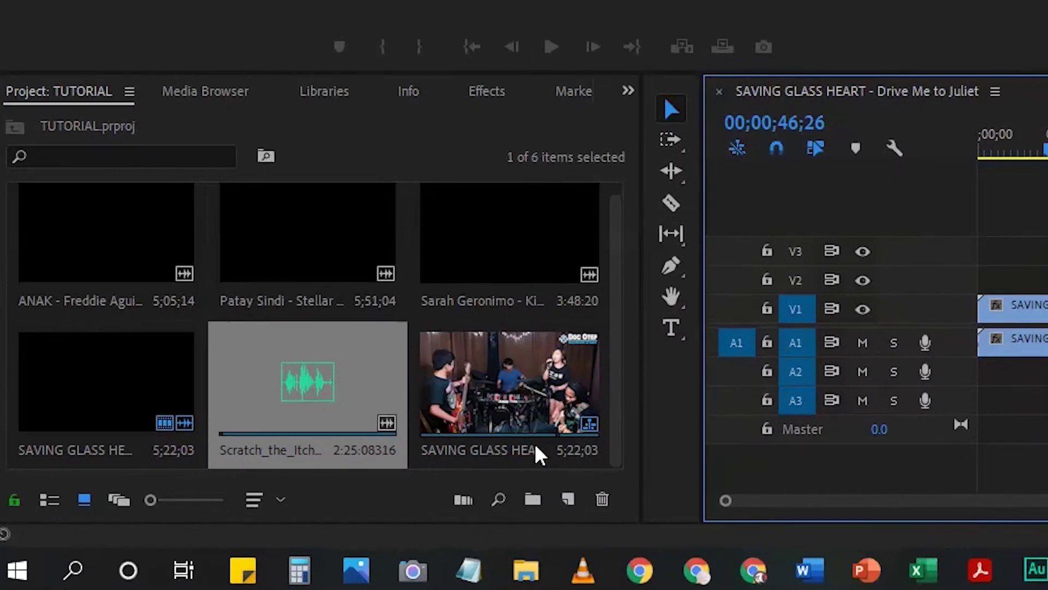
Rename the new sequence DEMO TUTORIAL and open it in the timeline.
{"action": "left_click", "coordinate": [418, 485]}
{"action": "left_click", "coordinate": [536, 451]}
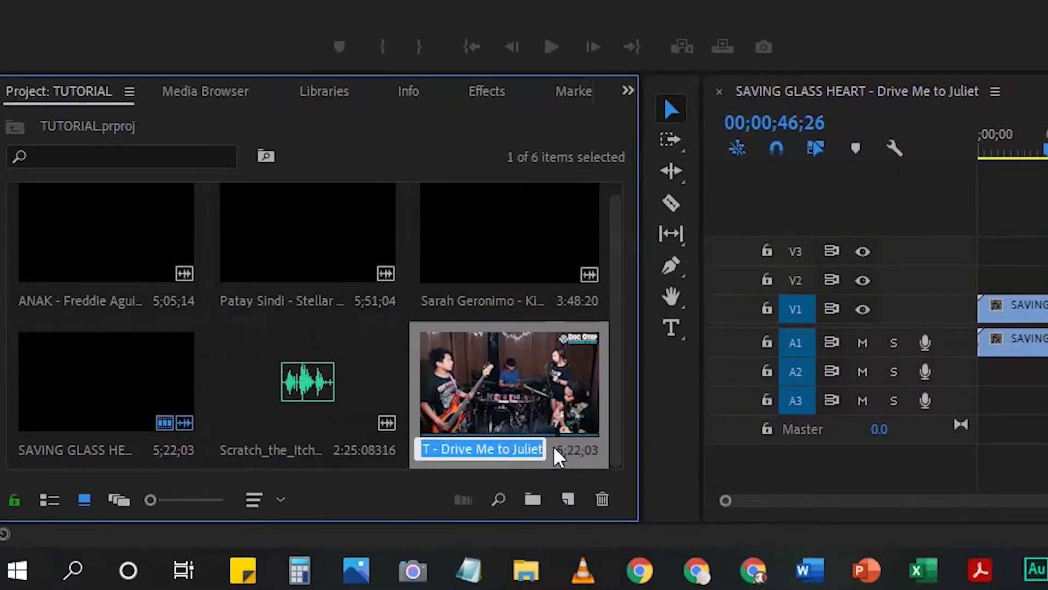
{"action": "type", "text": "DEMO TUTORIAL"}
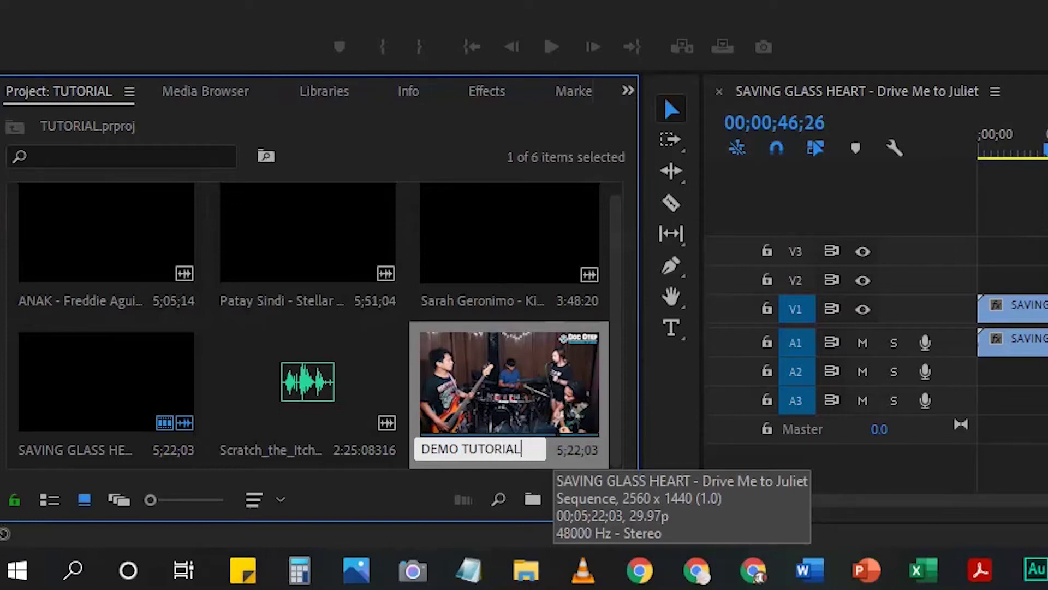
{"action": "key", "text": "Tab"}
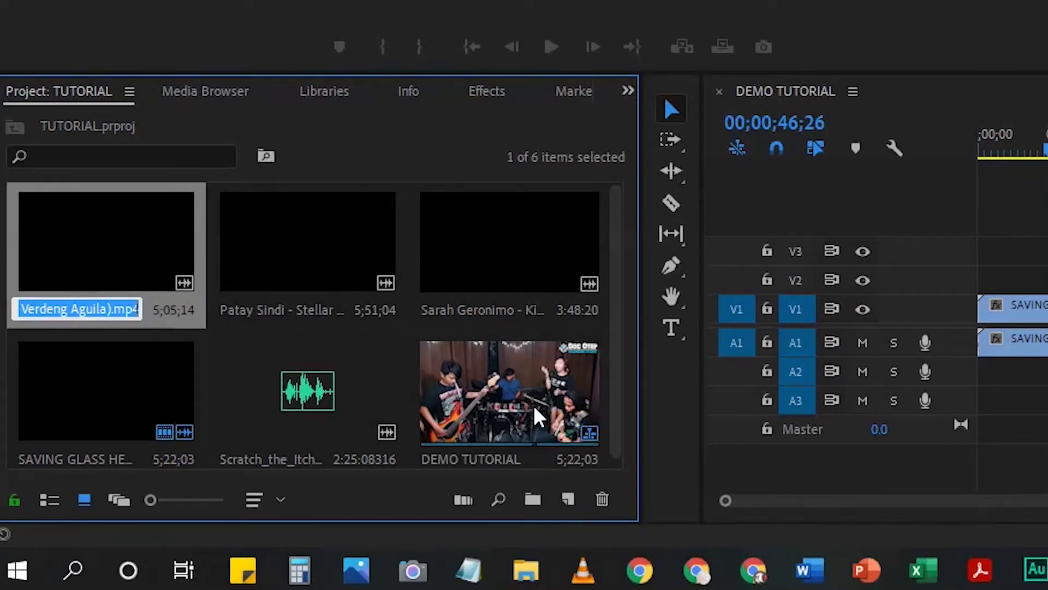
{"action": "double_click", "coordinate": [538, 418]}
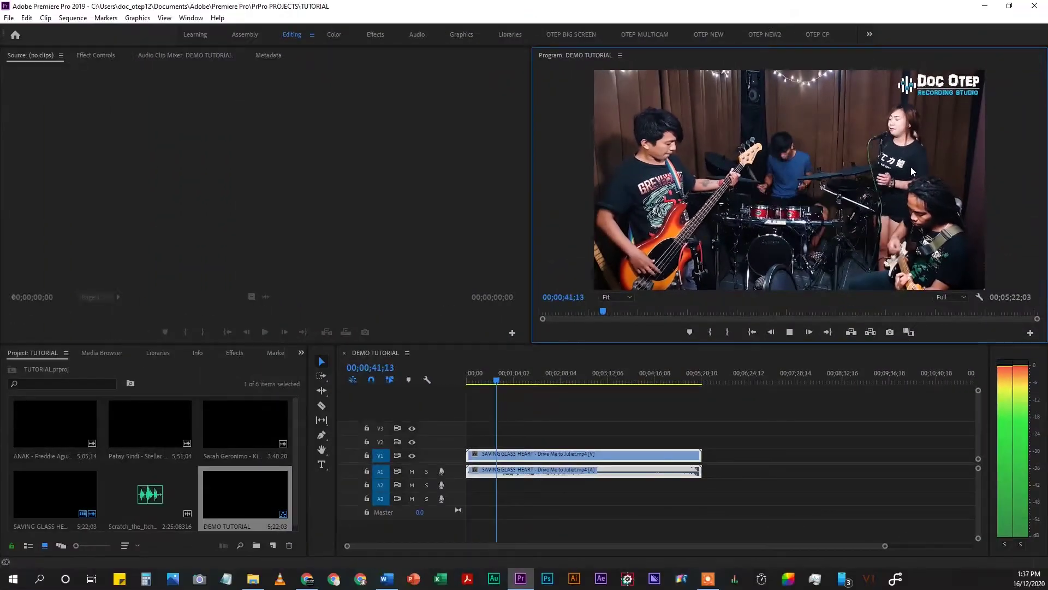
Stop playback and expand the V1 and A1 tracks to show thumbnails and waveform.
{"action": "left_click", "coordinate": [503, 376]}
{"action": "double_click", "coordinate": [449, 453]}
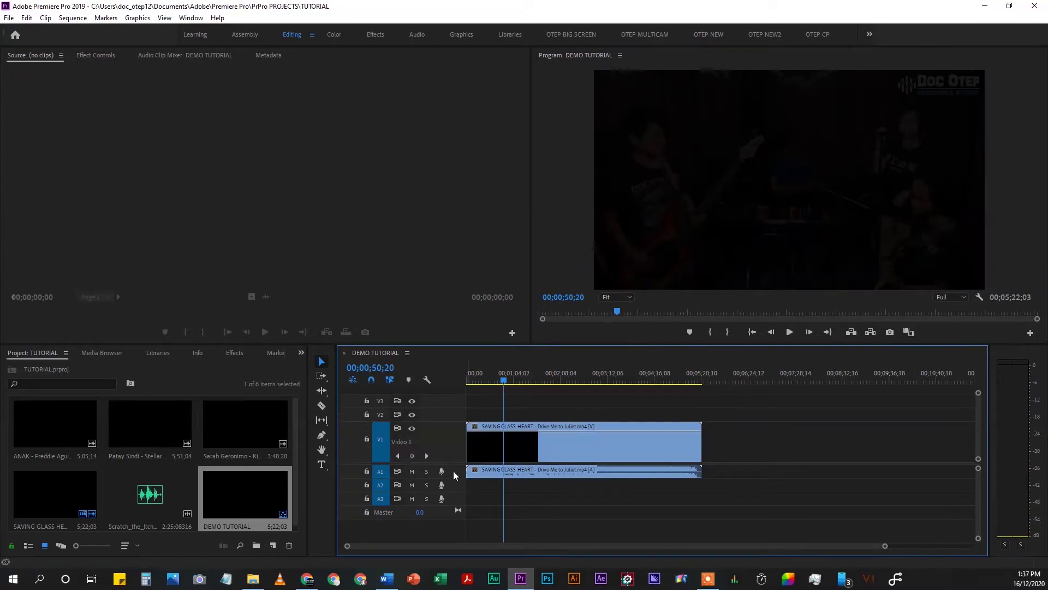
{"action": "double_click", "coordinate": [457, 474]}
{"action": "scroll", "coordinate": [500, 439], "scroll_direction": "up", "scroll_amount": 2}
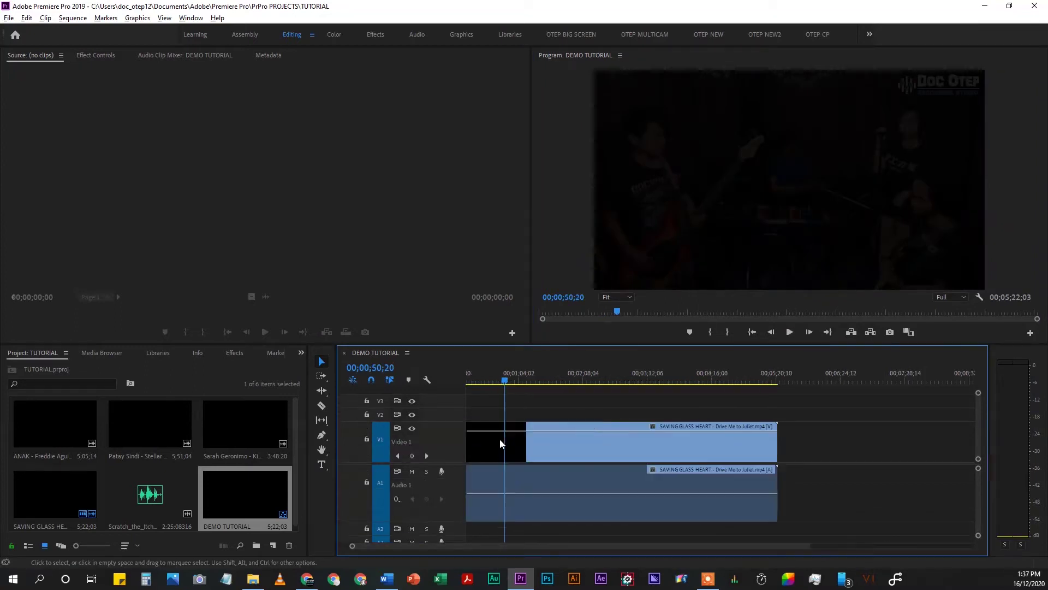
Trim both ends of SAVING GLASS HEART, razor-cut ANAK near 36 seconds and delete its tail.
{"action": "left_click_drag", "start_coordinate": [469, 453], "coordinate": [557, 443]}
{"action": "left_click_drag", "start_coordinate": [824, 443], "coordinate": [546, 455]}
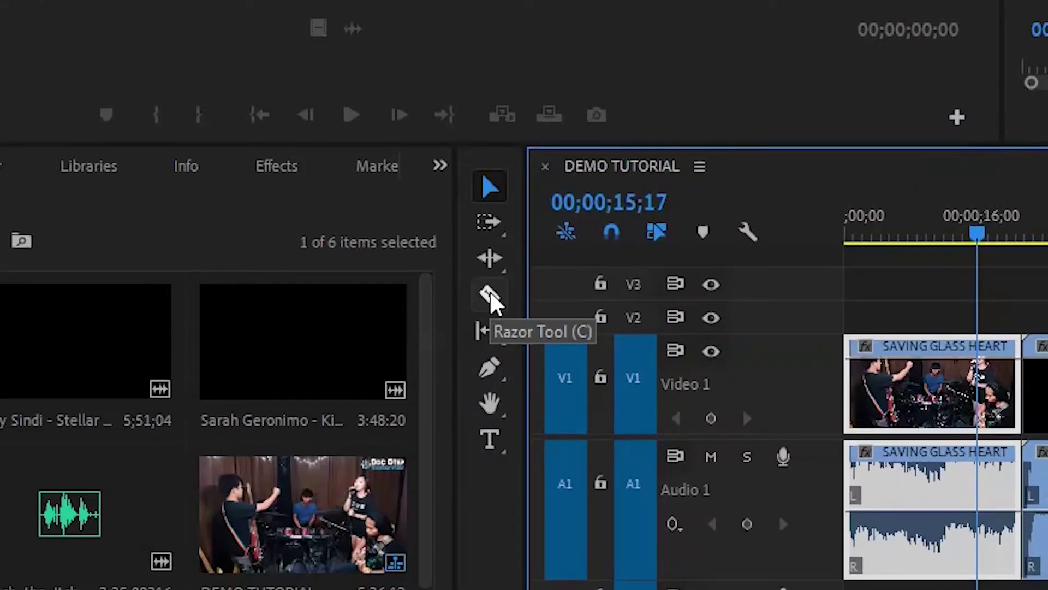
{"action": "left_click", "coordinate": [491, 297]}
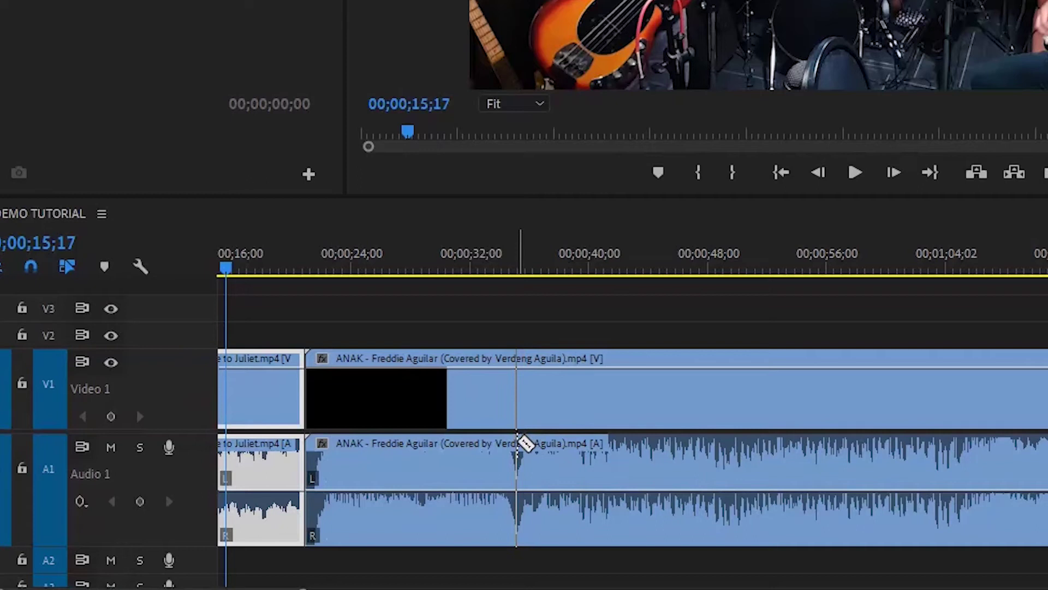
{"action": "left_click", "coordinate": [617, 445]}
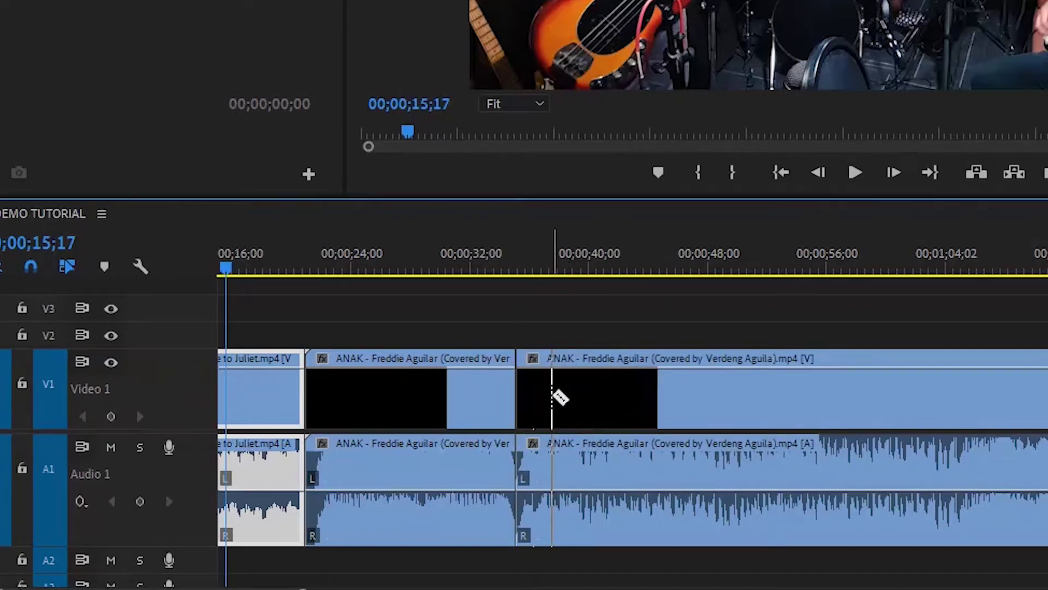
{"action": "key", "text": "v"}
{"action": "left_click", "coordinate": [565, 404]}
{"action": "key", "text": "Delete"}
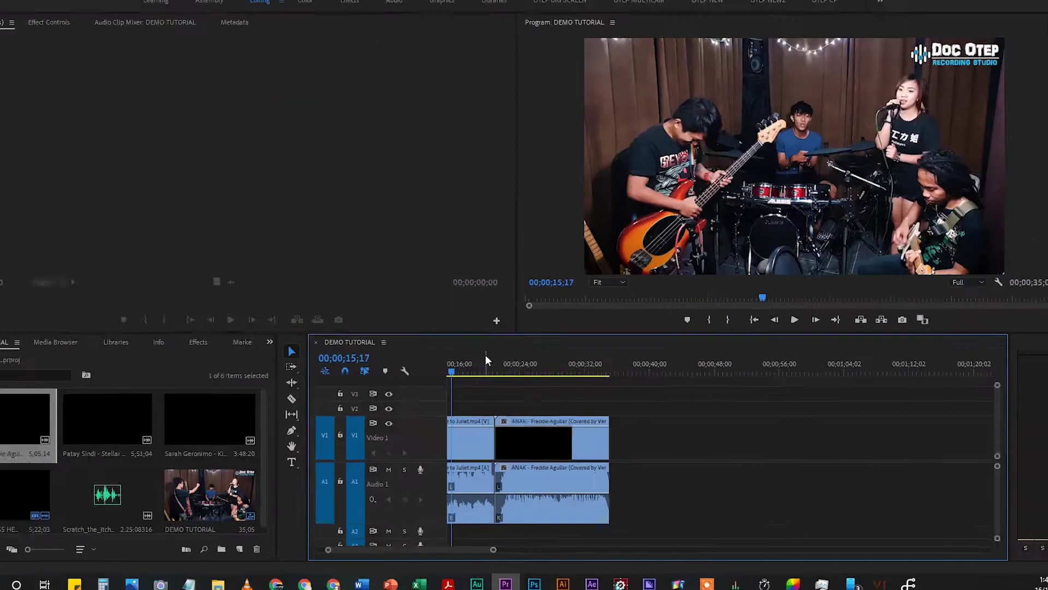
Mark a Patay Sindi excerpt from 02;55;17 to about 03;25 in the Source monitor.
{"action": "left_click", "coordinate": [153, 435]}
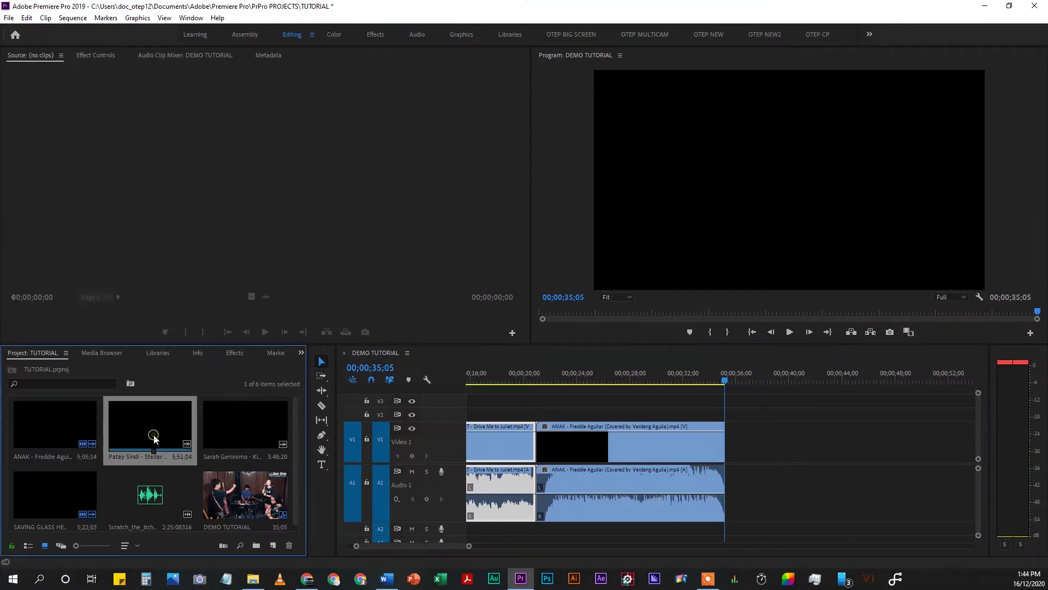
{"action": "double_click", "coordinate": [154, 436]}
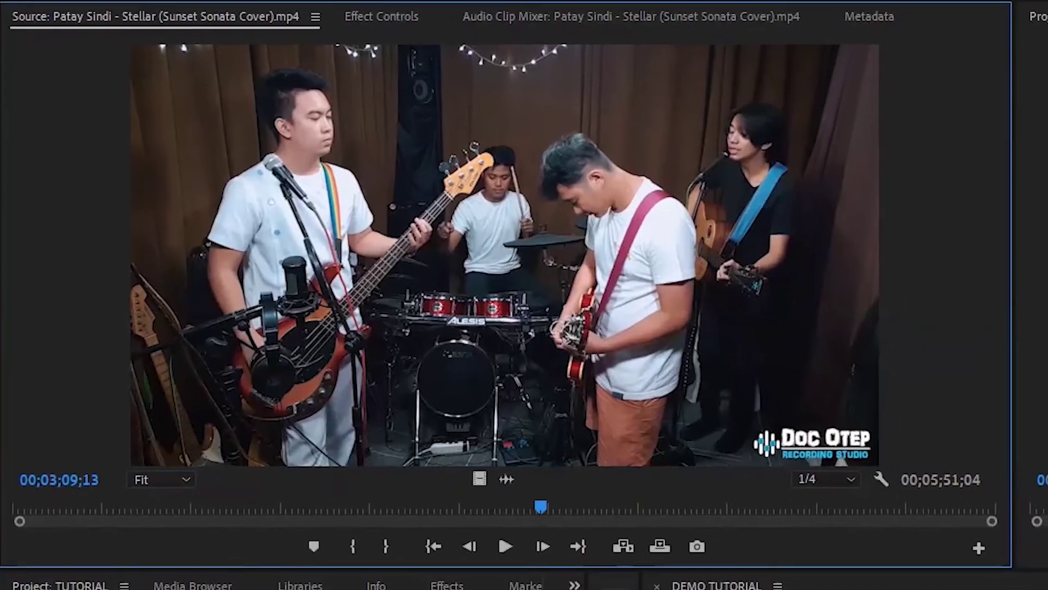
{"action": "left_click", "coordinate": [499, 499]}
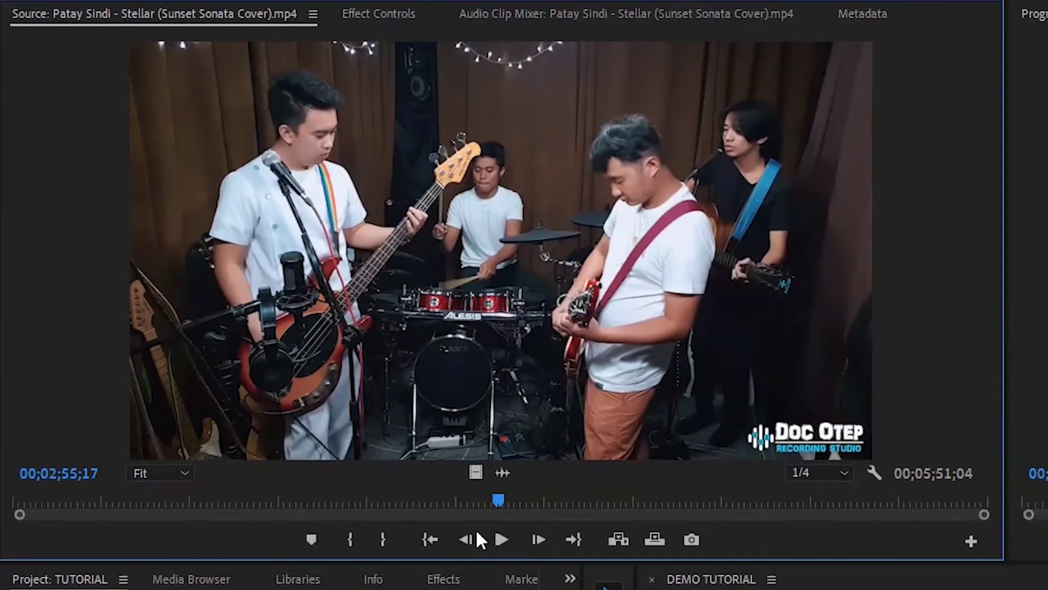
{"action": "left_click", "coordinate": [350, 539]}
{"action": "key", "text": "space"}
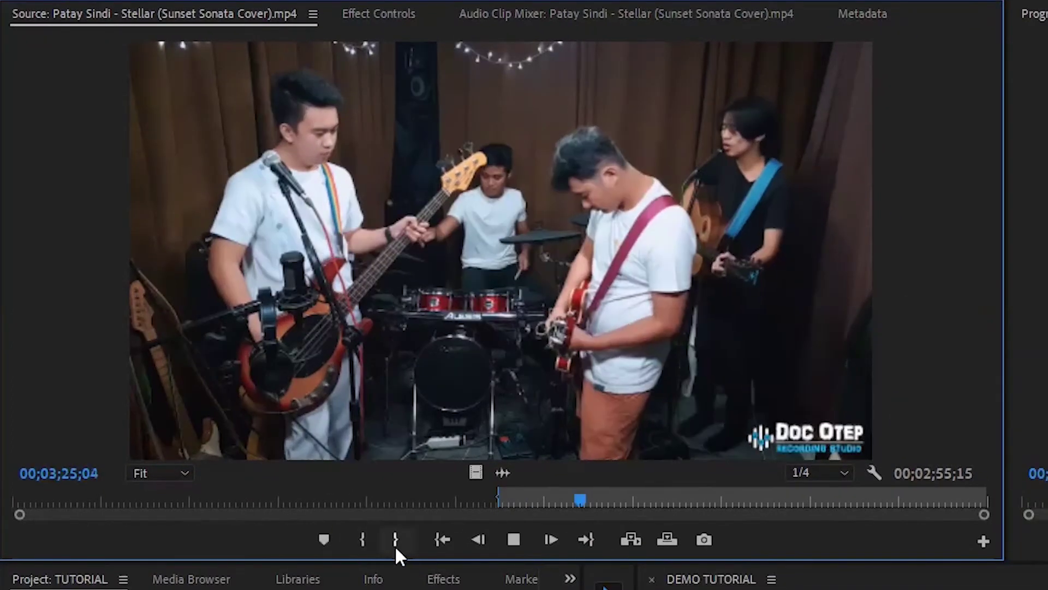
{"action": "left_click", "coordinate": [395, 539]}
{"action": "key", "text": "space"}
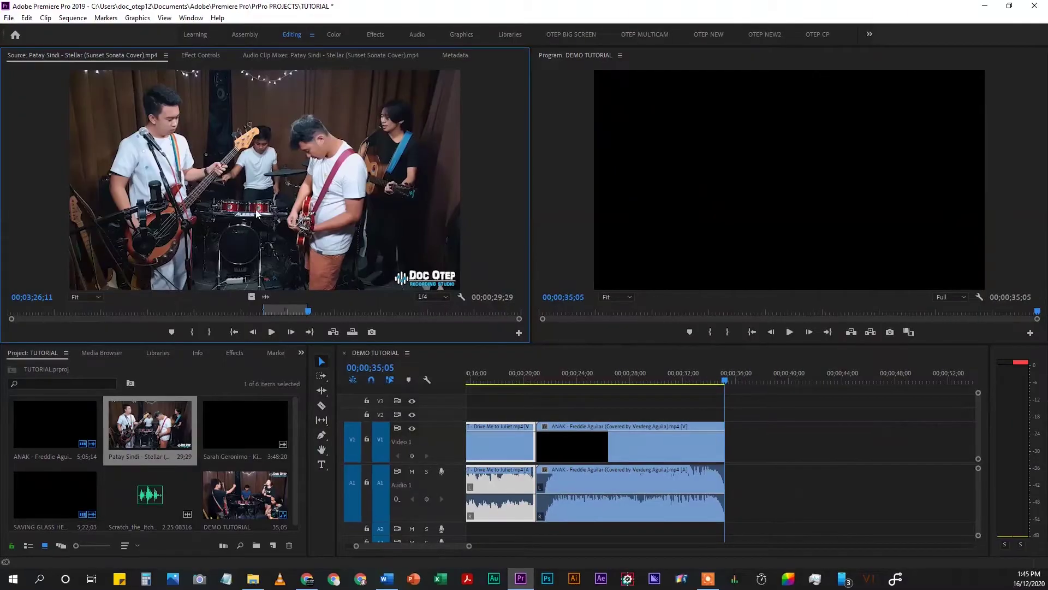
Place the Patay Sindi excerpt after ANAK and set it to frame size.
{"action": "left_click_drag", "start_coordinate": [540, 316], "coordinate": [730, 449]}
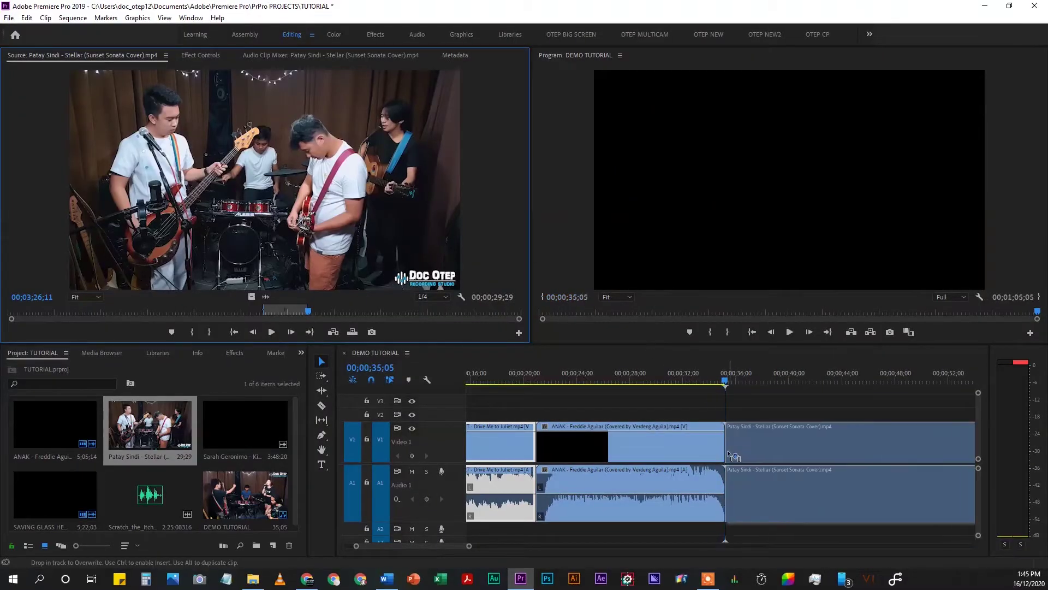
{"action": "scroll", "coordinate": [677, 453], "scroll_direction": "down", "scroll_amount": 4}
{"action": "left_click", "coordinate": [654, 461]}
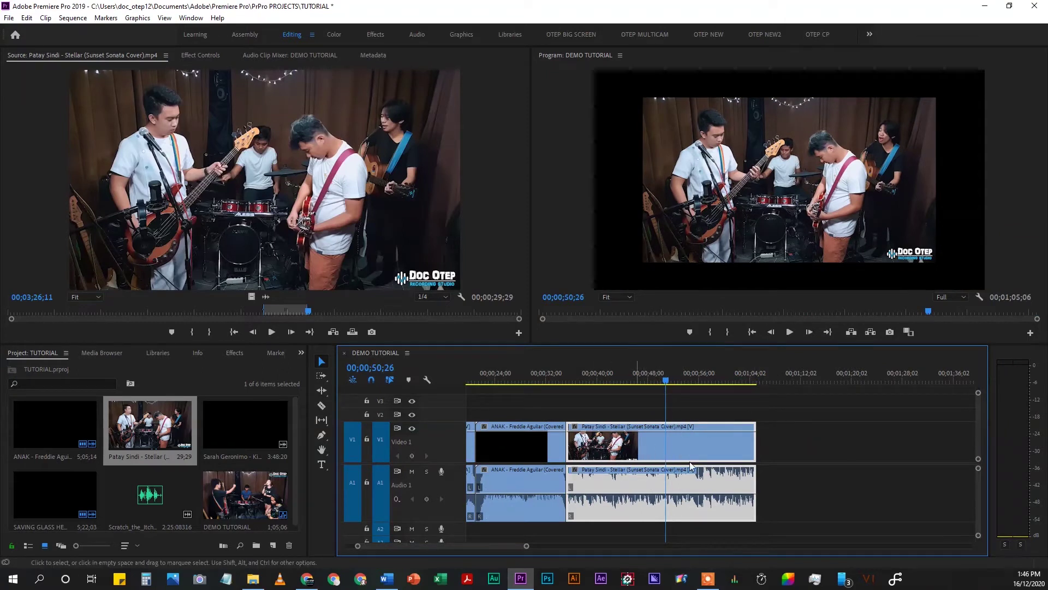
{"action": "left_click", "coordinate": [684, 376]}
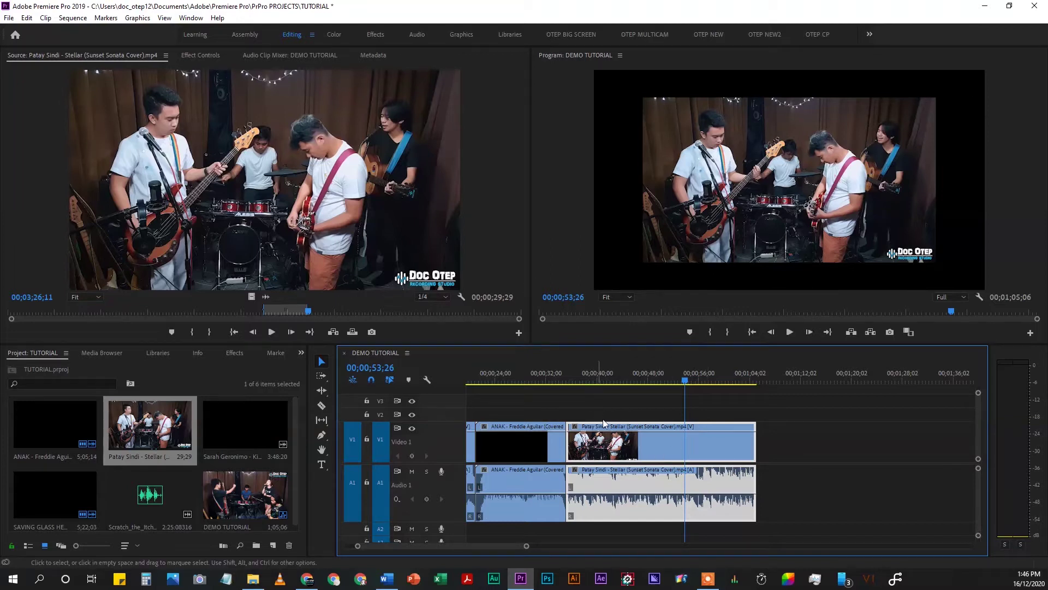
{"action": "right_click", "coordinate": [654, 441]}
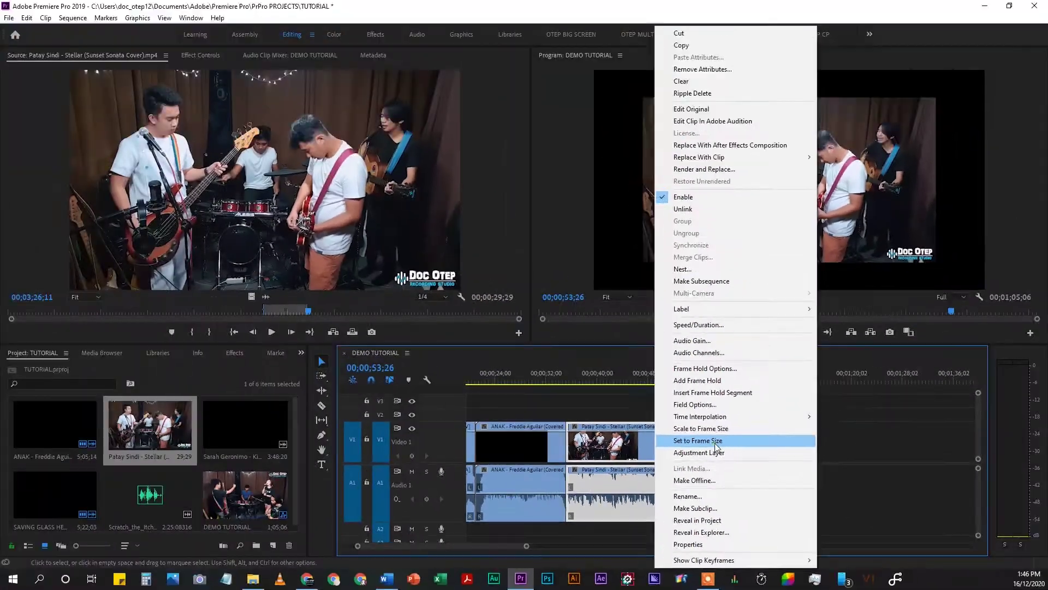
{"action": "left_click", "coordinate": [682, 275]}
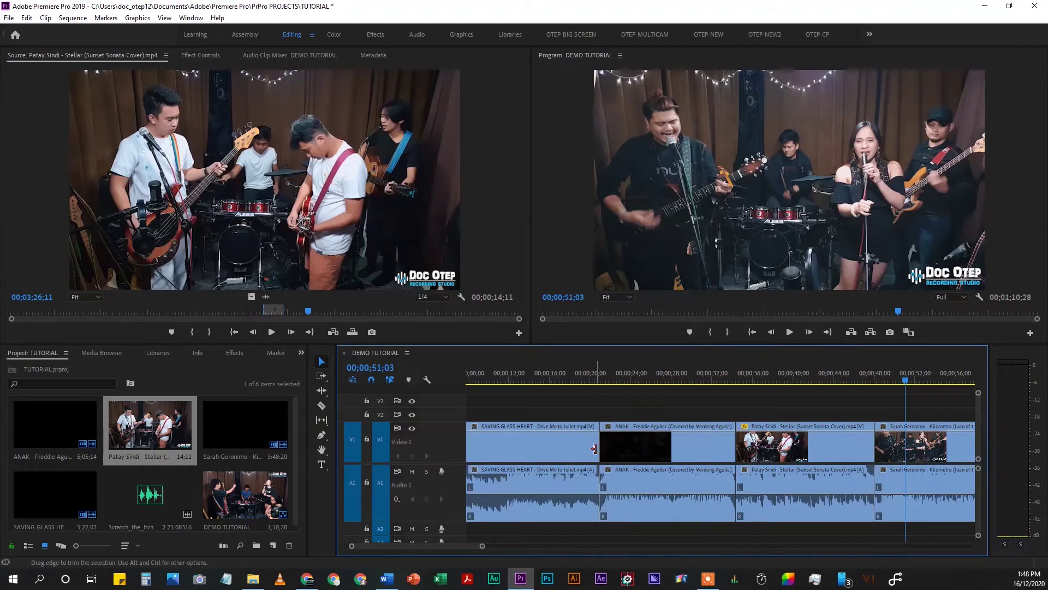
Apply default transitions at the ANAK/Patay Sindi and Patay Sindi/Sarah Geronimo cuts.
{"action": "right_click", "coordinate": [598, 444]}
{"action": "left_click", "coordinate": [628, 521]}
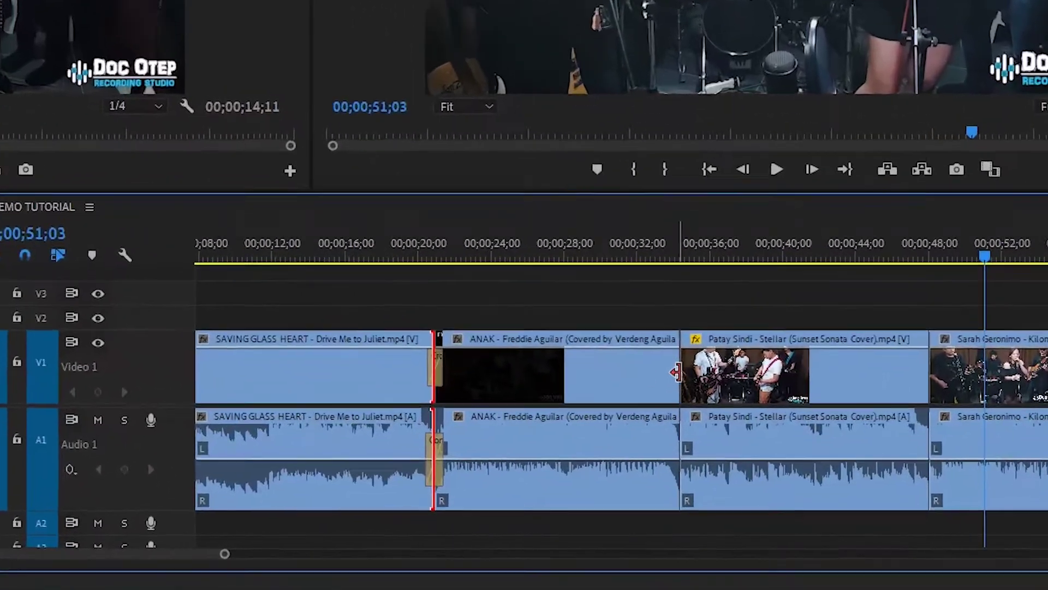
{"action": "right_click", "coordinate": [711, 411]}
{"action": "left_click", "coordinate": [756, 508]}
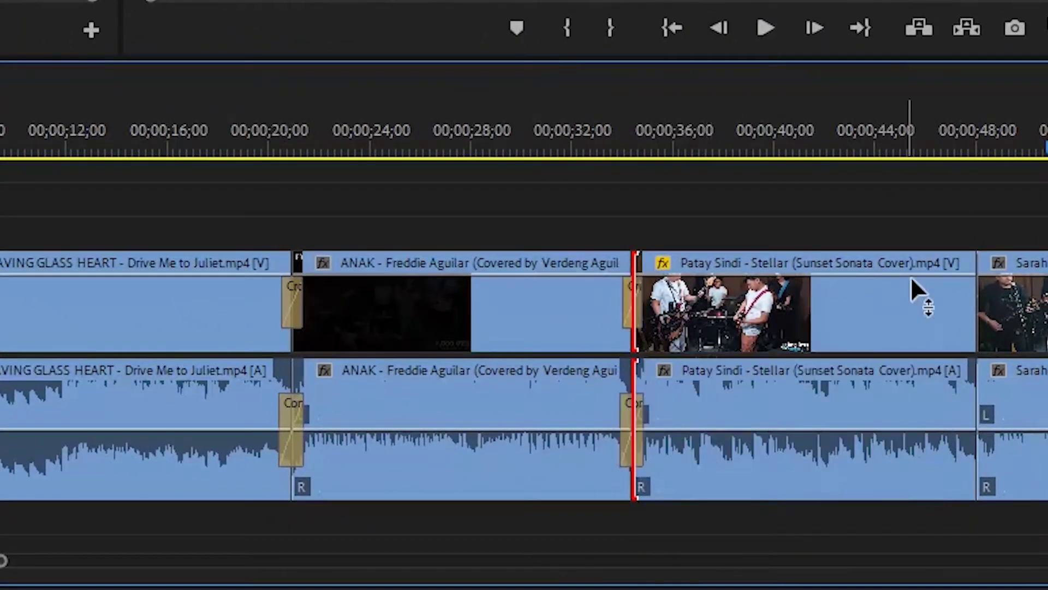
{"action": "right_click", "coordinate": [618, 315]}
{"action": "left_click", "coordinate": [676, 492]}
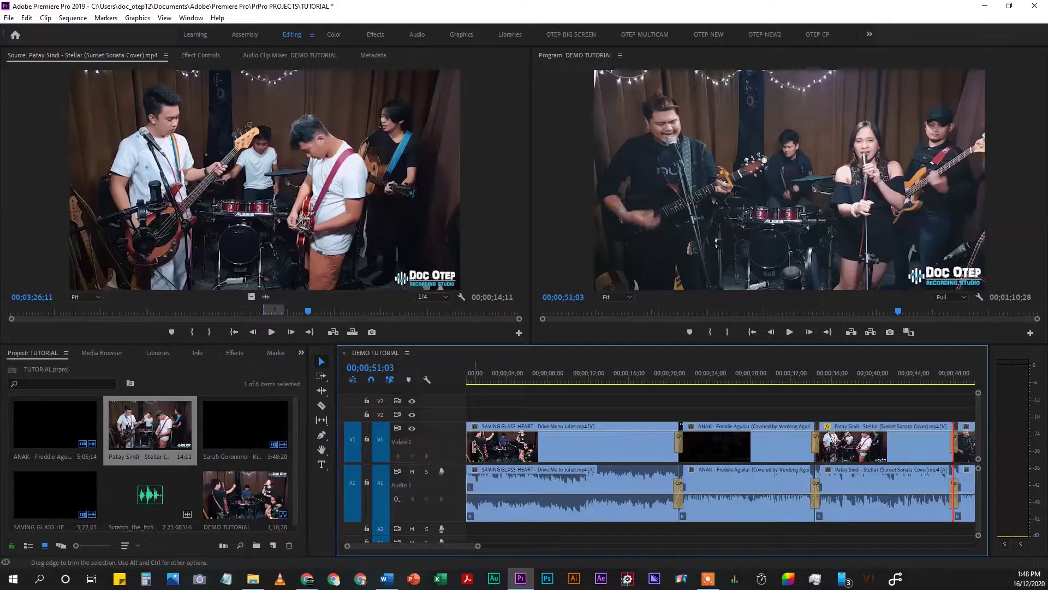
Add default transitions at the sequence start and Sarah Geronimo end, then place Scratch_the_Itch music after it.
{"action": "right_click", "coordinate": [469, 431]}
{"action": "left_click", "coordinate": [546, 515]}
{"action": "key", "text": "minus"}
{"action": "key", "text": "equal"}
{"action": "right_click", "coordinate": [885, 440]}
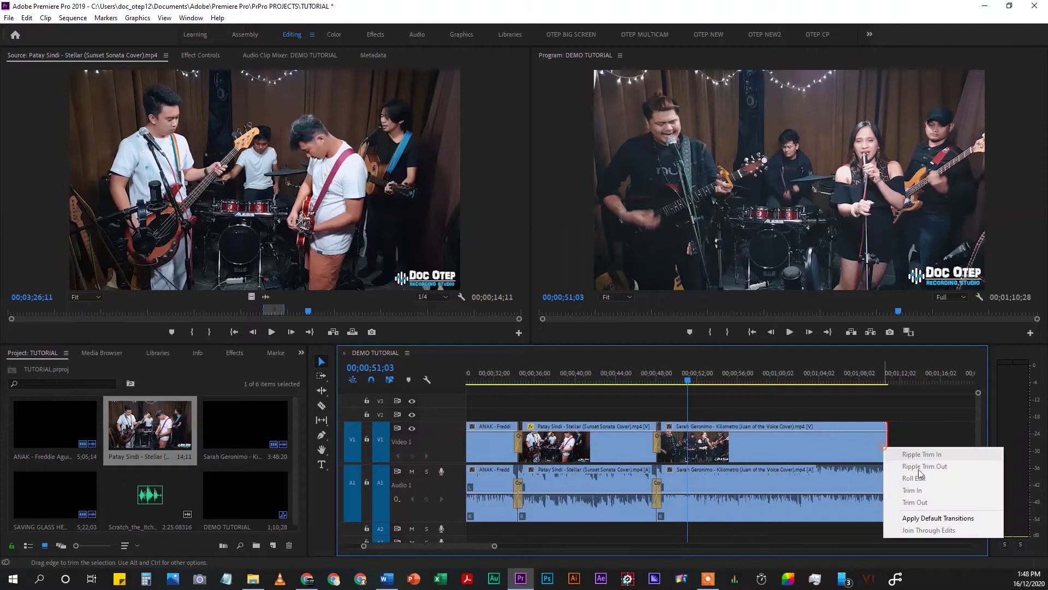
{"action": "left_click", "coordinate": [919, 520]}
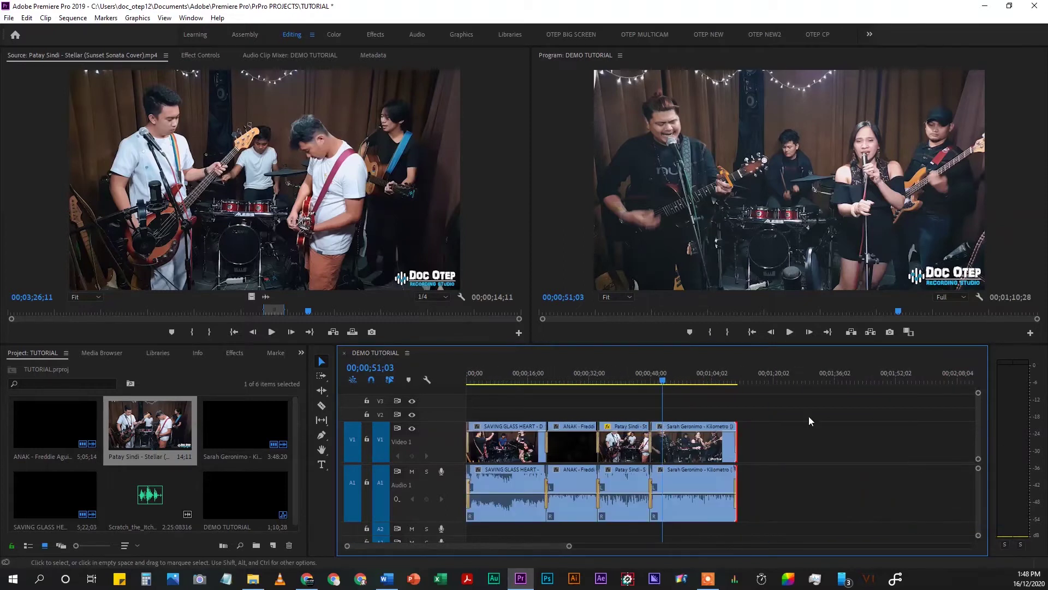
{"action": "mouse_move", "coordinate": [153, 497]}
{"action": "left_mouse_down"}
{"action": "mouse_move", "coordinate": [806, 453]}
{"action": "mouse_move", "coordinate": [848, 495]}
{"action": "mouse_move", "coordinate": [869, 491]}
{"action": "left_mouse_up"}
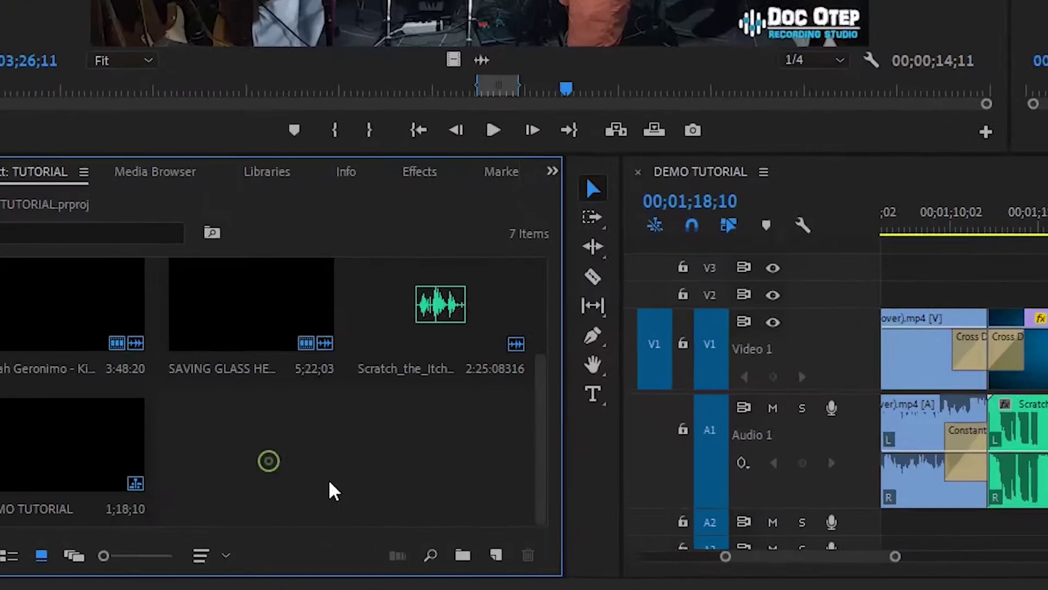
Create a 2560×1440 adjustment layer on V2 over the band clips and switch to the Color workspace.
{"action": "left_click", "coordinate": [590, 554]}
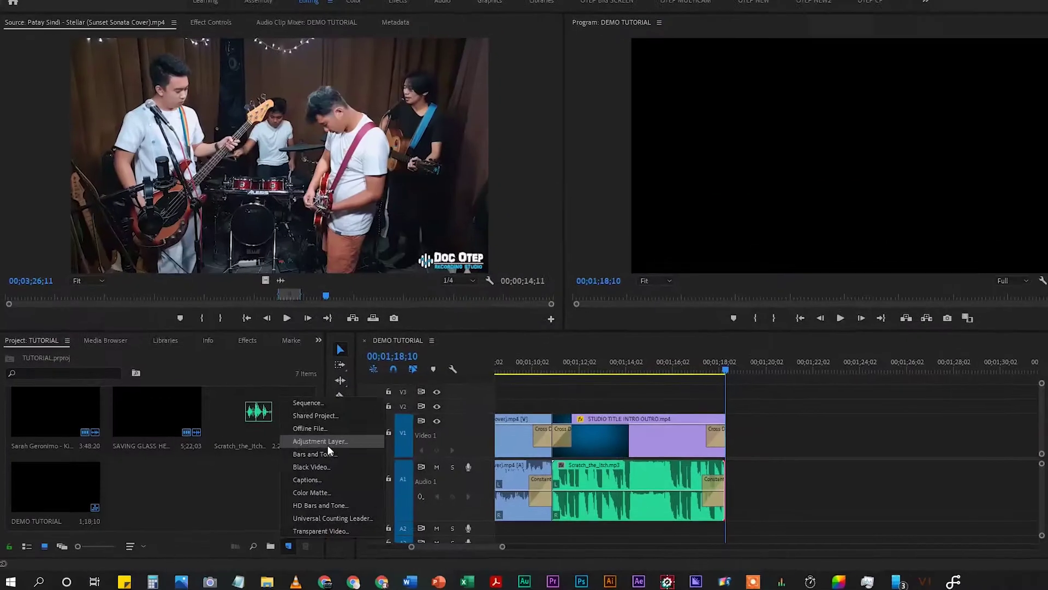
{"action": "left_click", "coordinate": [661, 323]}
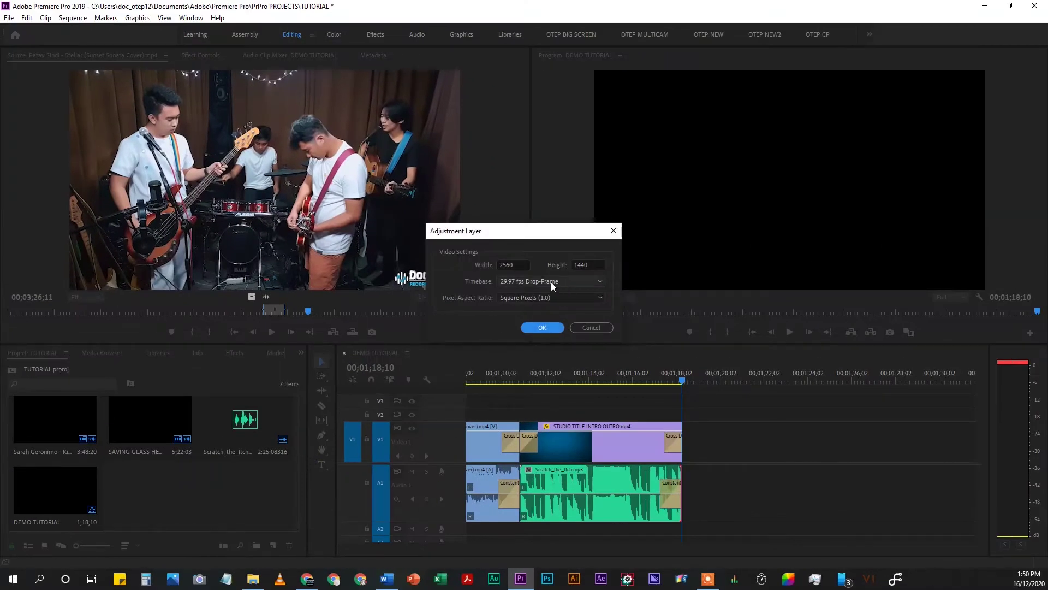
{"action": "left_click", "coordinate": [537, 329]}
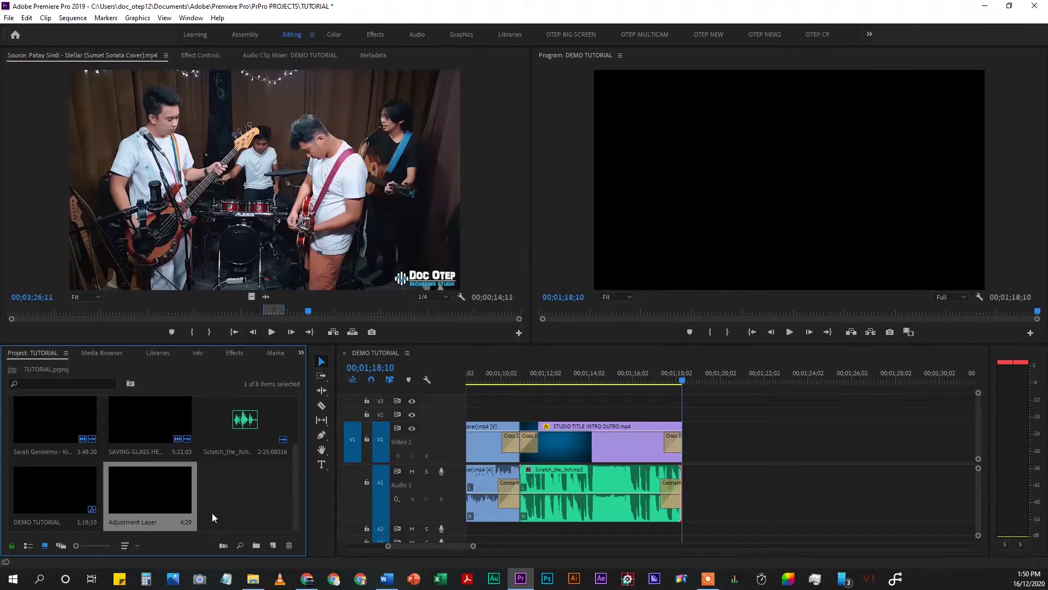
{"action": "key", "text": "backslash"}
{"action": "mouse_move", "coordinate": [146, 491]}
{"action": "left_mouse_down"}
{"action": "mouse_move", "coordinate": [500, 416]}
{"action": "mouse_move", "coordinate": [834, 385]}
{"action": "left_mouse_up"}
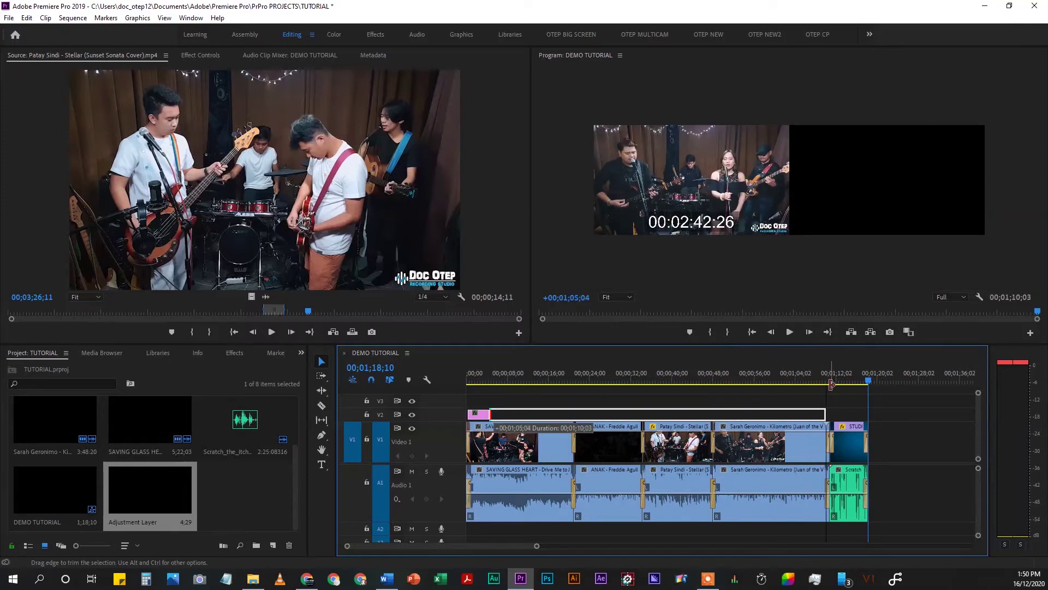
{"action": "left_click", "coordinate": [667, 376]}
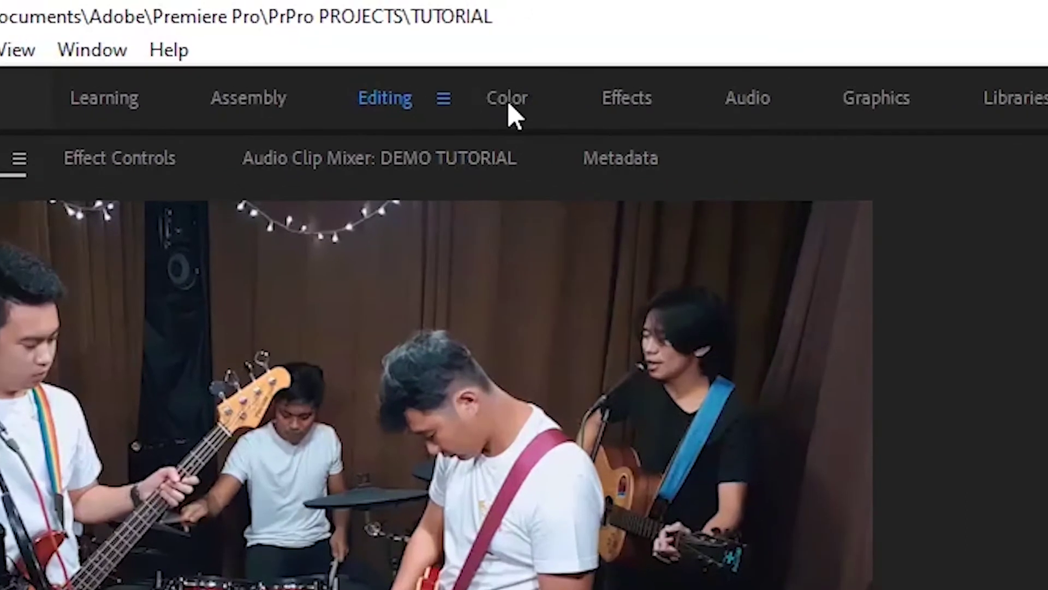
{"action": "left_click", "coordinate": [335, 35]}
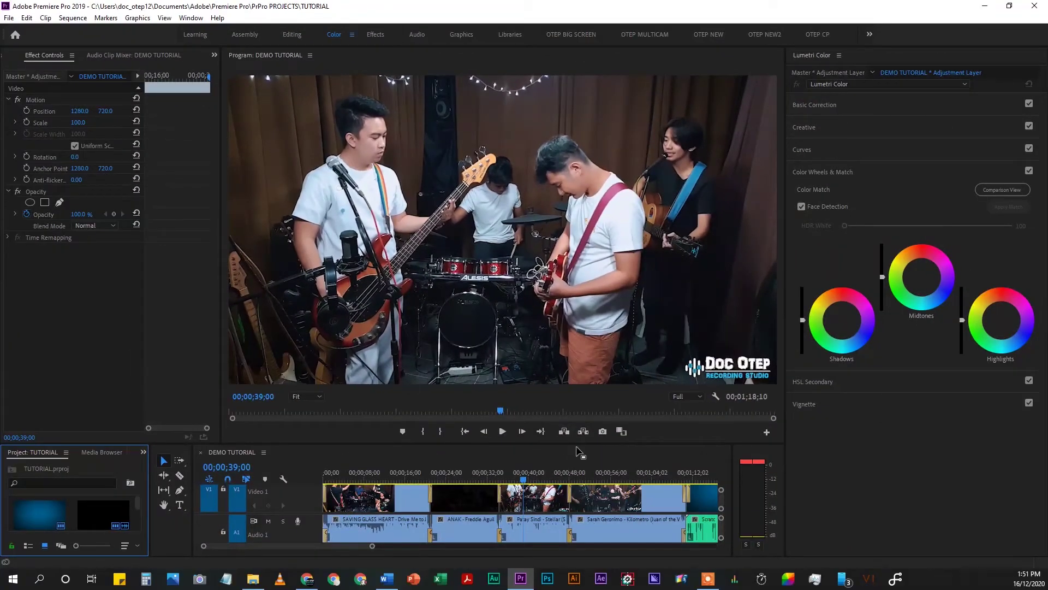
Raise exposure, lower contrast, deepen shadows and darken the RGB curve's low end on the adjustment layer.
{"action": "left_click_drag", "start_coordinate": [581, 443], "coordinate": [587, 399]}
{"action": "left_click_drag", "start_coordinate": [932, 227], "coordinate": [942, 227]}
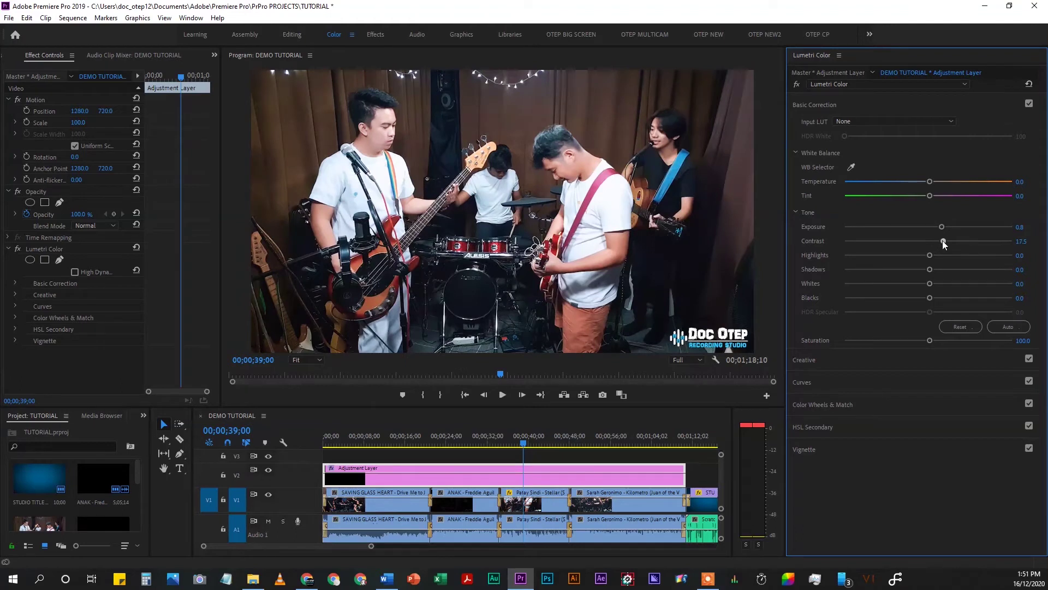
{"action": "mouse_move", "coordinate": [956, 242]}
{"action": "left_mouse_down"}
{"action": "mouse_move", "coordinate": [937, 241]}
{"action": "mouse_move", "coordinate": [912, 270]}
{"action": "mouse_move", "coordinate": [954, 274]}
{"action": "mouse_move", "coordinate": [922, 257]}
{"action": "left_mouse_up"}
{"action": "left_click", "coordinate": [824, 382]}
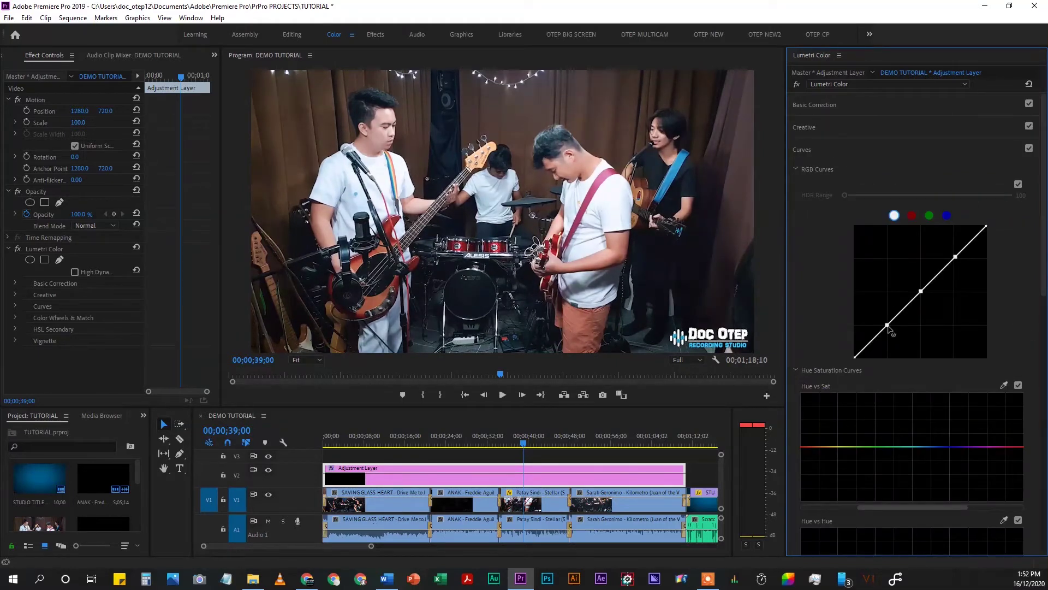
{"action": "left_click_drag", "start_coordinate": [888, 325], "coordinate": [889, 327]}
Add a -0.1 vignette and toggle the V2 layer off and on to compare the grade.
{"action": "left_click", "coordinate": [802, 150]}
{"action": "left_click", "coordinate": [819, 172]}
{"action": "mouse_move", "coordinate": [786, 304]}
{"action": "left_mouse_down"}
{"action": "mouse_move", "coordinate": [681, 304]}
{"action": "mouse_move", "coordinate": [704, 304]}
{"action": "left_mouse_up"}
{"action": "left_click", "coordinate": [724, 404]}
{"action": "mouse_move", "coordinate": [889, 234]}
{"action": "left_mouse_down"}
{"action": "mouse_move", "coordinate": [870, 234]}
{"action": "mouse_move", "coordinate": [884, 234]}
{"action": "left_mouse_up"}
{"action": "left_click", "coordinate": [269, 471]}
{"action": "left_click", "coordinate": [269, 471]}
{"action": "left_click", "coordinate": [269, 471]}
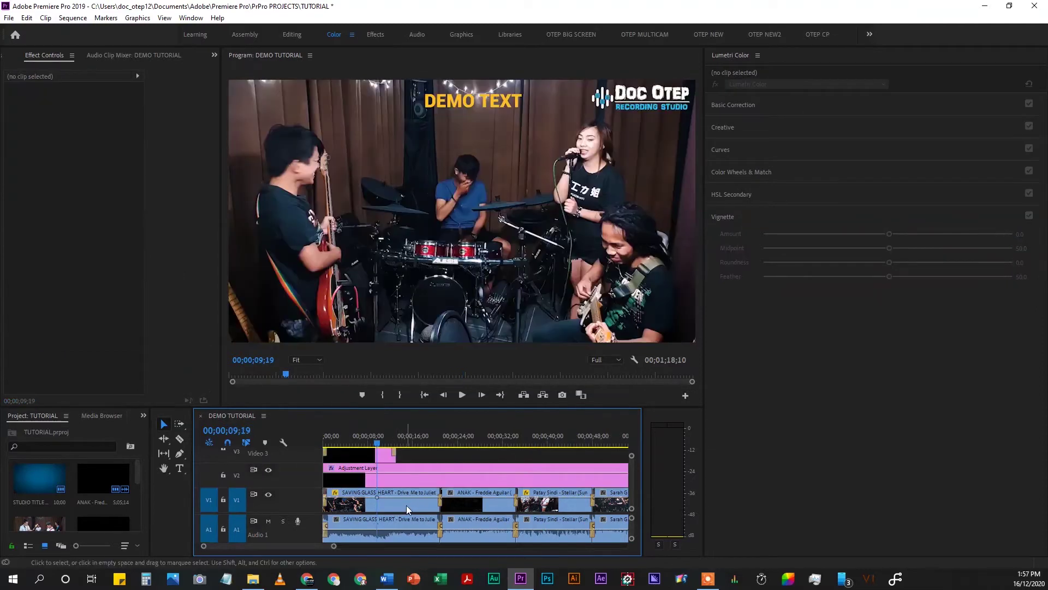
{"action": "left_click", "coordinate": [406, 505]}
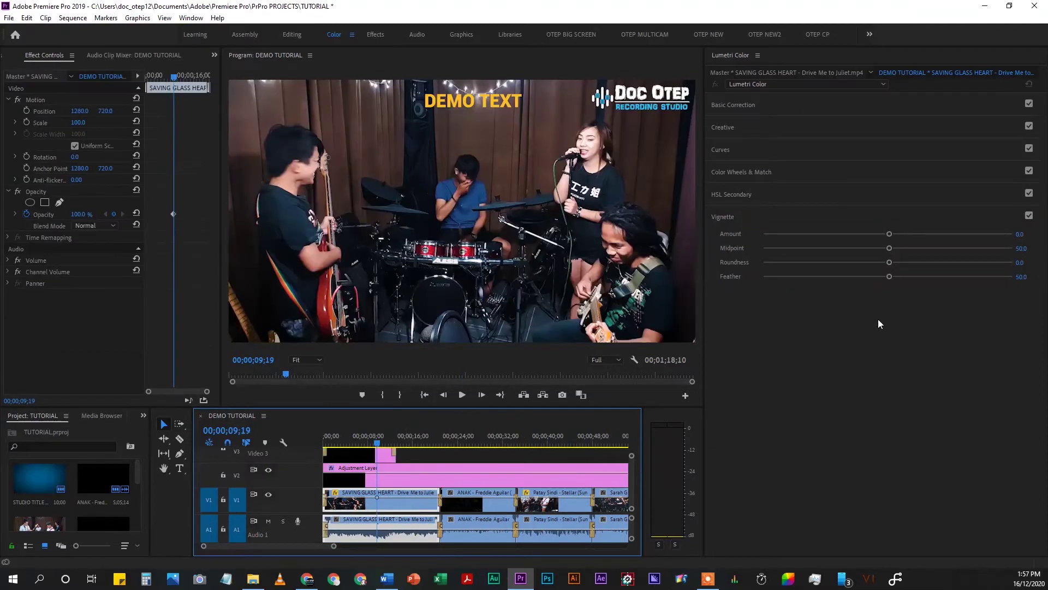
Brighten exposure, adjust highlights and boost saturation of SAVING GLASS HEART in Basic Correction.
{"action": "left_click", "coordinate": [907, 107]}
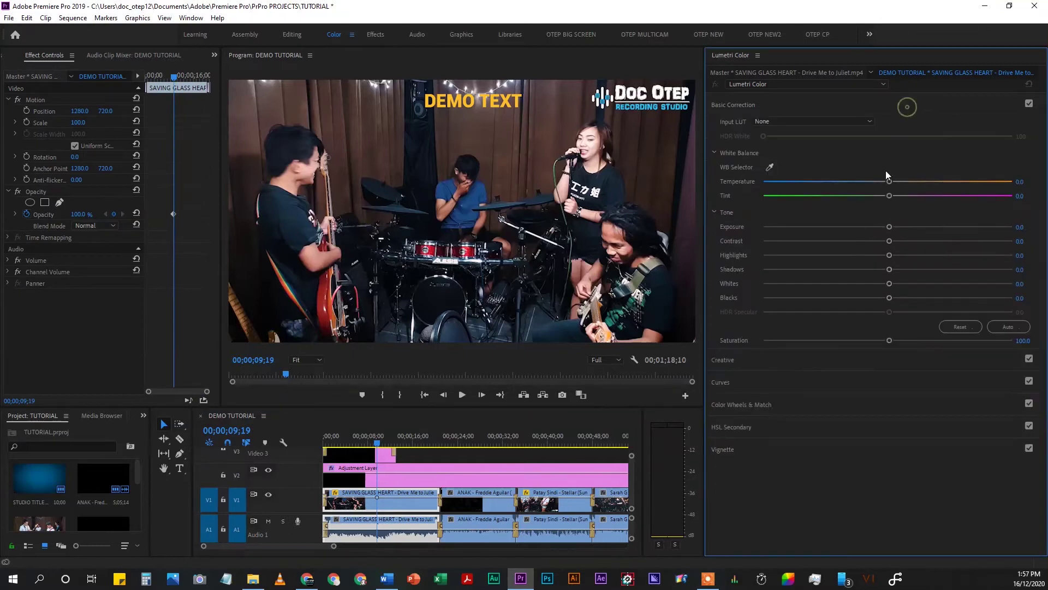
{"action": "mouse_move", "coordinate": [889, 226]}
{"action": "left_mouse_down"}
{"action": "mouse_move", "coordinate": [973, 249]}
{"action": "mouse_move", "coordinate": [860, 251]}
{"action": "left_mouse_up"}
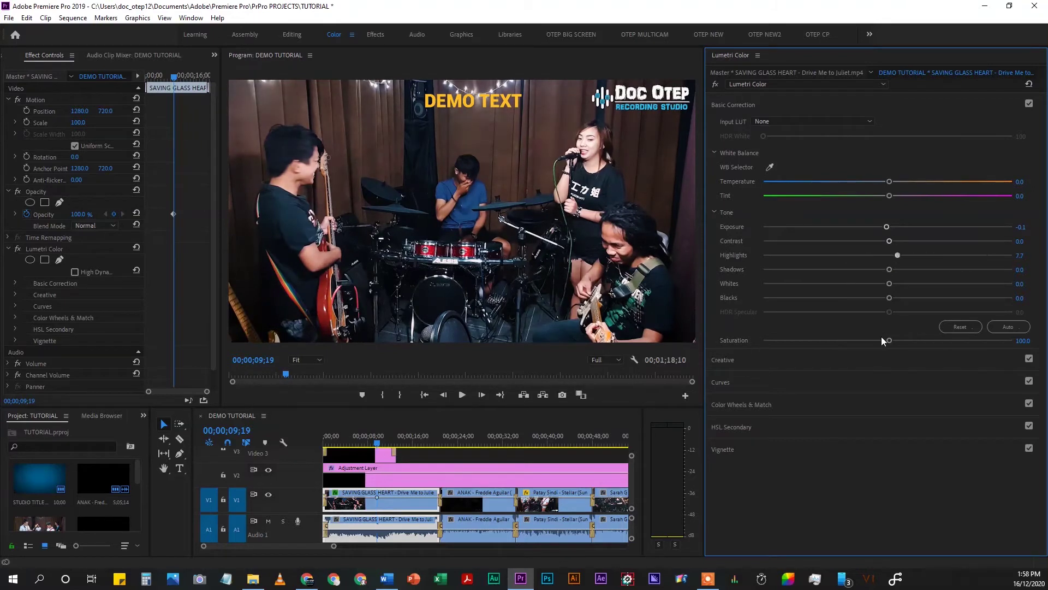
{"action": "mouse_move", "coordinate": [886, 339]}
{"action": "left_mouse_down"}
{"action": "mouse_move", "coordinate": [941, 338]}
{"action": "mouse_move", "coordinate": [894, 340]}
{"action": "left_mouse_up"}
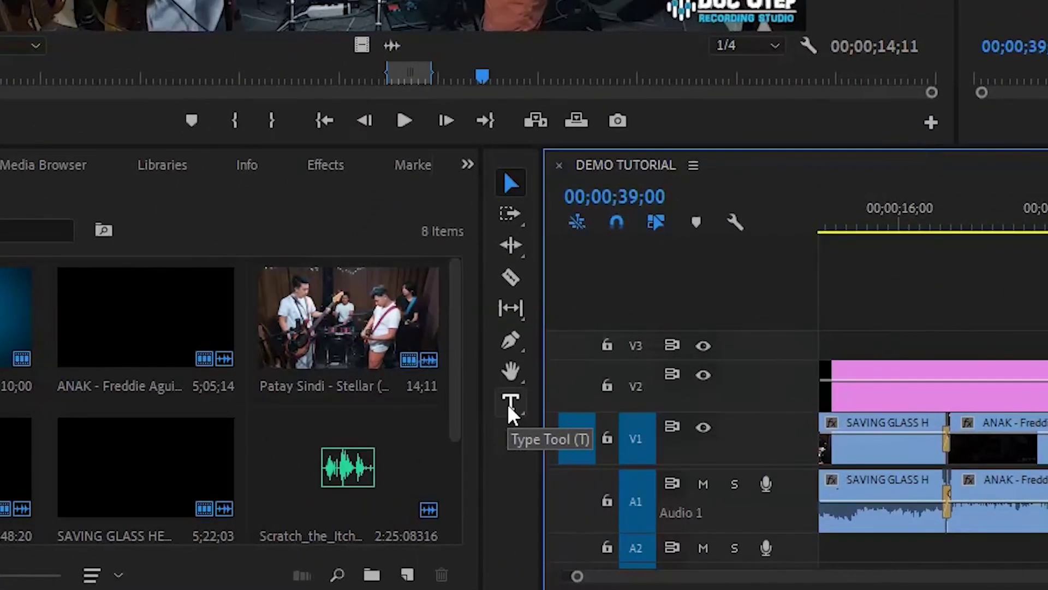
Type a DEMO TEXT title near the top of the frame.
{"action": "left_click", "coordinate": [322, 464]}
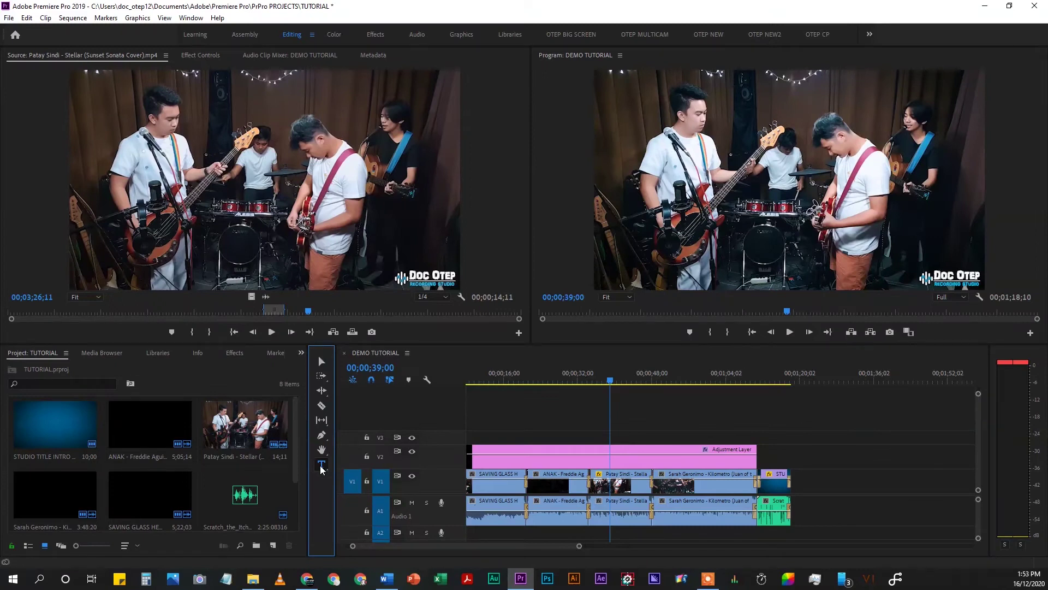
{"action": "left_click", "coordinate": [761, 94]}
{"action": "type", "text": "DEMO T"}
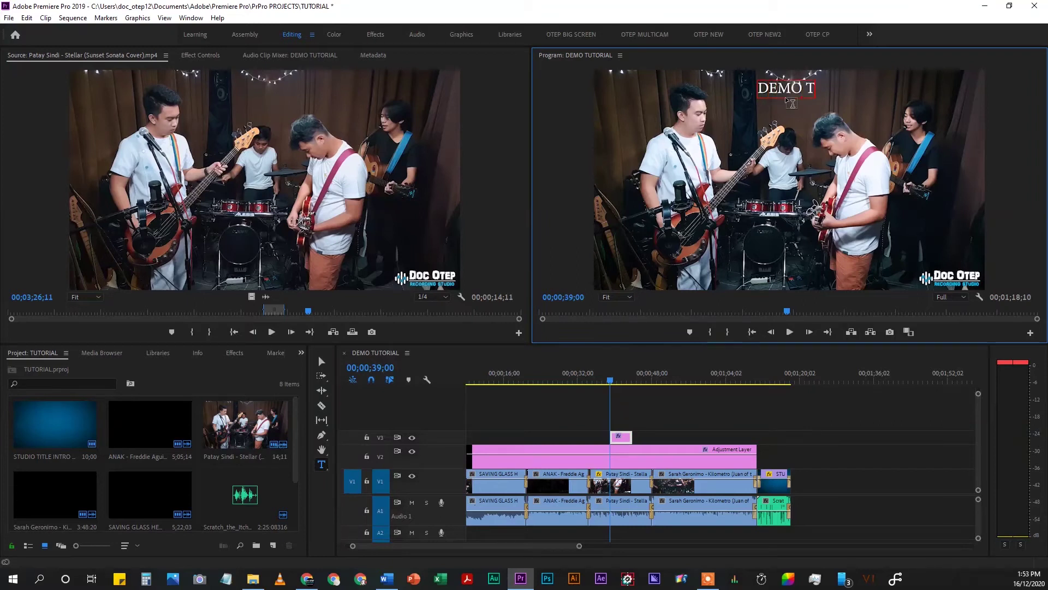
{"action": "type", "text": "EXT"}
{"action": "key", "text": "Escape"}
Set the title's font to Roboto and its fill colour to yellow in Essential Graphics.
{"action": "left_click", "coordinate": [191, 18]}
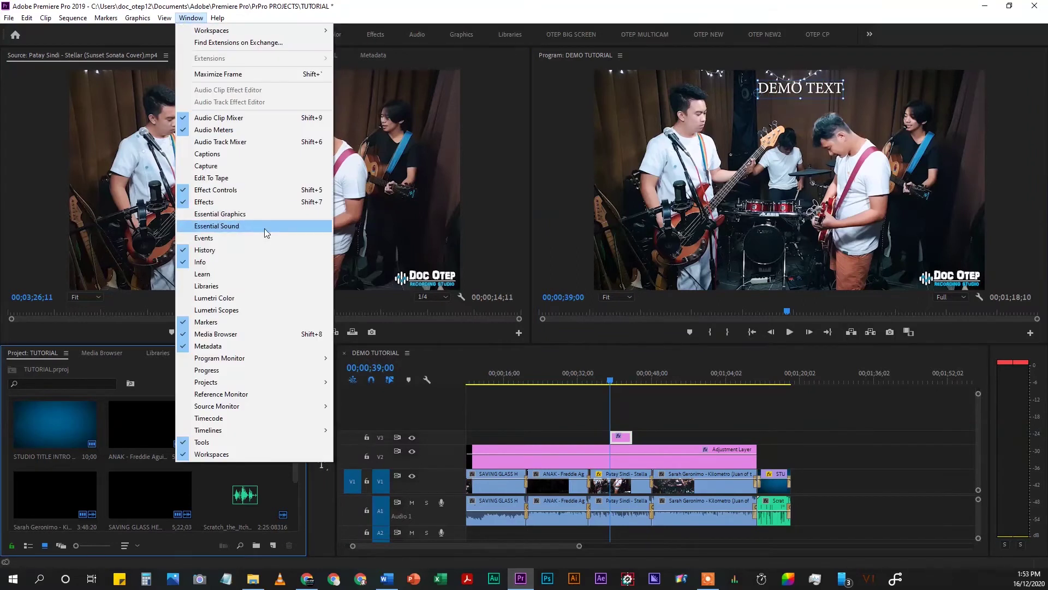
{"action": "left_click", "coordinate": [207, 222]}
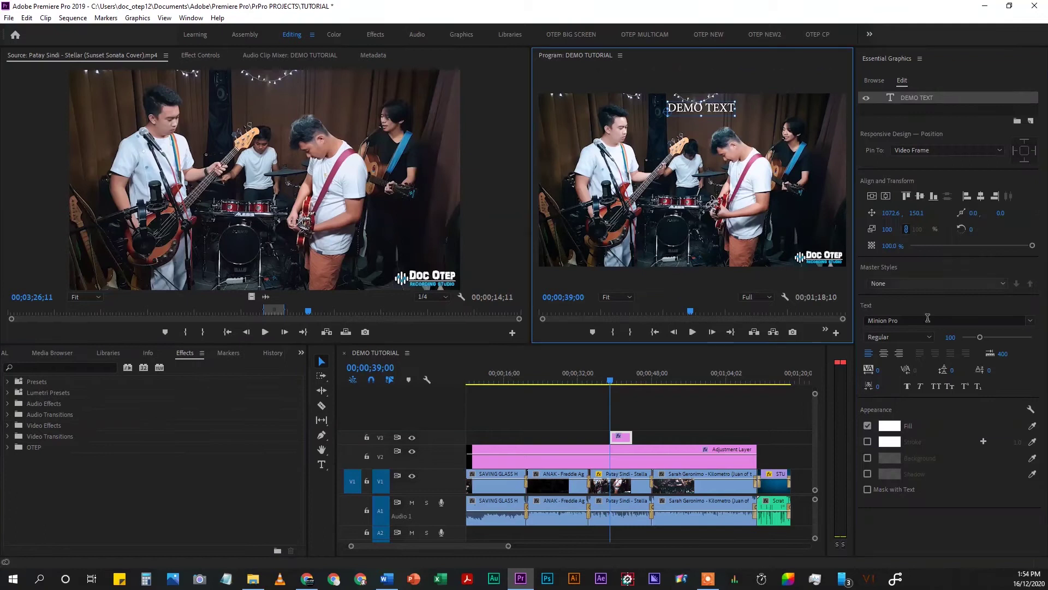
{"action": "left_click", "coordinate": [920, 321]}
{"action": "type", "text": "Roboto"}
{"action": "key", "text": "Return"}
{"action": "left_click", "coordinate": [889, 426]}
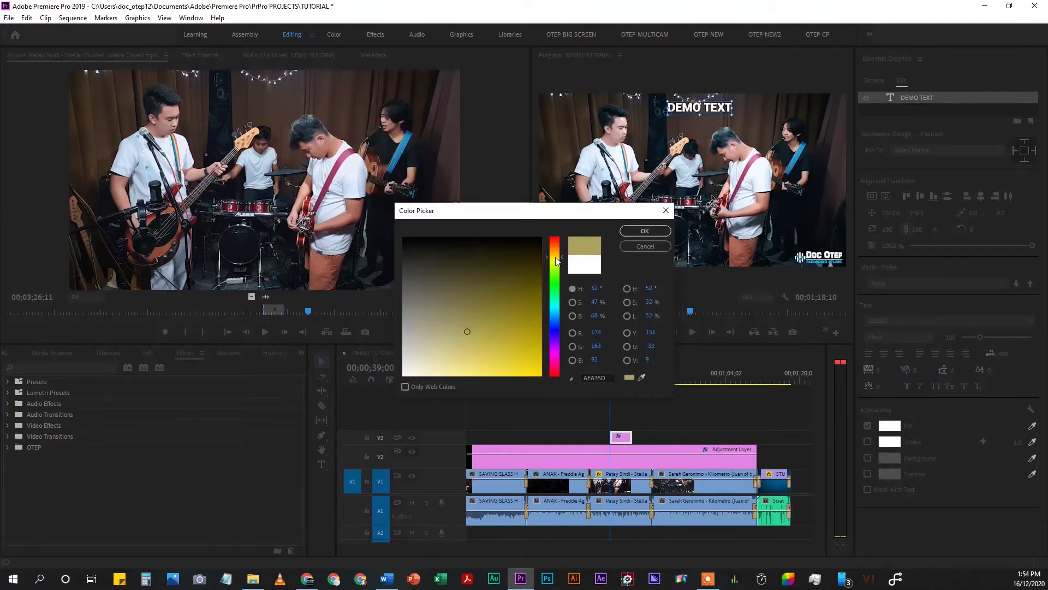
{"action": "left_click", "coordinate": [647, 234]}
Lengthen the DEMO TEXT clip at the sequence start and apply default transitions at its end.
{"action": "left_click", "coordinate": [420, 396]}
{"action": "key", "text": "backslash"}
{"action": "key", "text": "Home"}
{"action": "right_click", "coordinate": [477, 436]}
{"action": "key", "text": "equal"}
{"action": "left_click_drag", "start_coordinate": [496, 429], "coordinate": [556, 429]}
{"action": "key", "text": "space"}
{"action": "right_click", "coordinate": [556, 430]}
{"action": "left_click", "coordinate": [621, 502]}
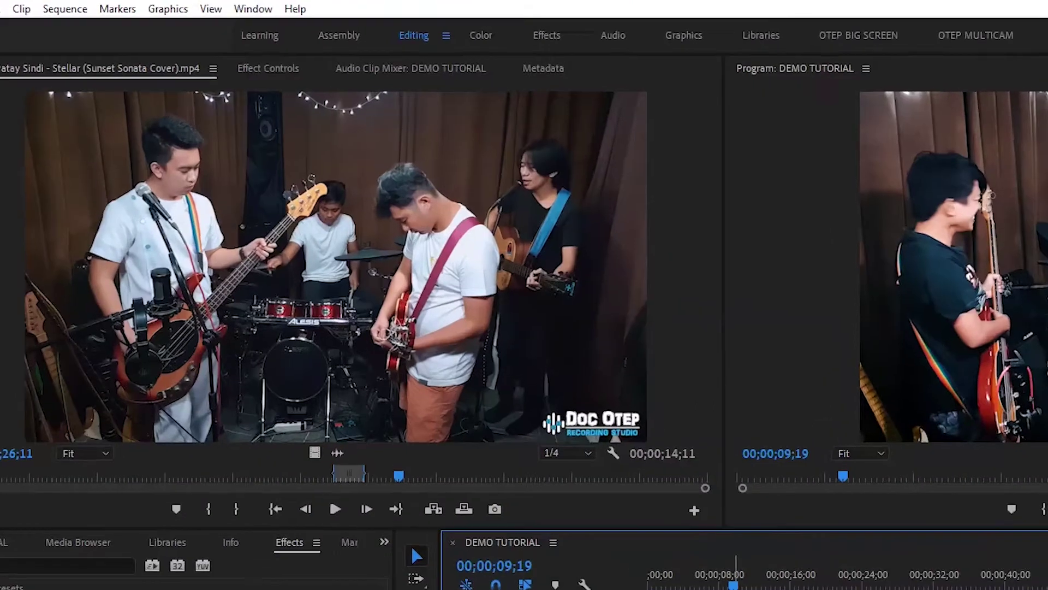
Shift the SAVING GLASS HEART clip's picture right, scale it to 254%, and recentre on the drummer.
{"action": "left_click", "coordinate": [285, 69]}
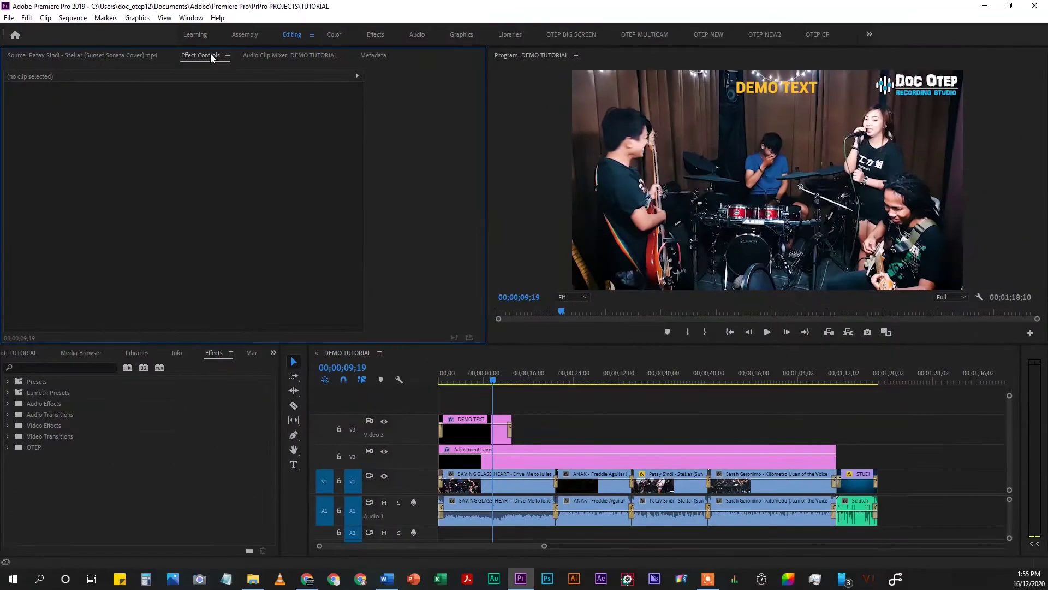
{"action": "left_click", "coordinate": [497, 510]}
{"action": "mouse_move", "coordinate": [186, 111]}
{"action": "left_mouse_down"}
{"action": "mouse_move", "coordinate": [201, 113]}
{"action": "mouse_move", "coordinate": [168, 116]}
{"action": "mouse_move", "coordinate": [261, 111]}
{"action": "left_mouse_up"}
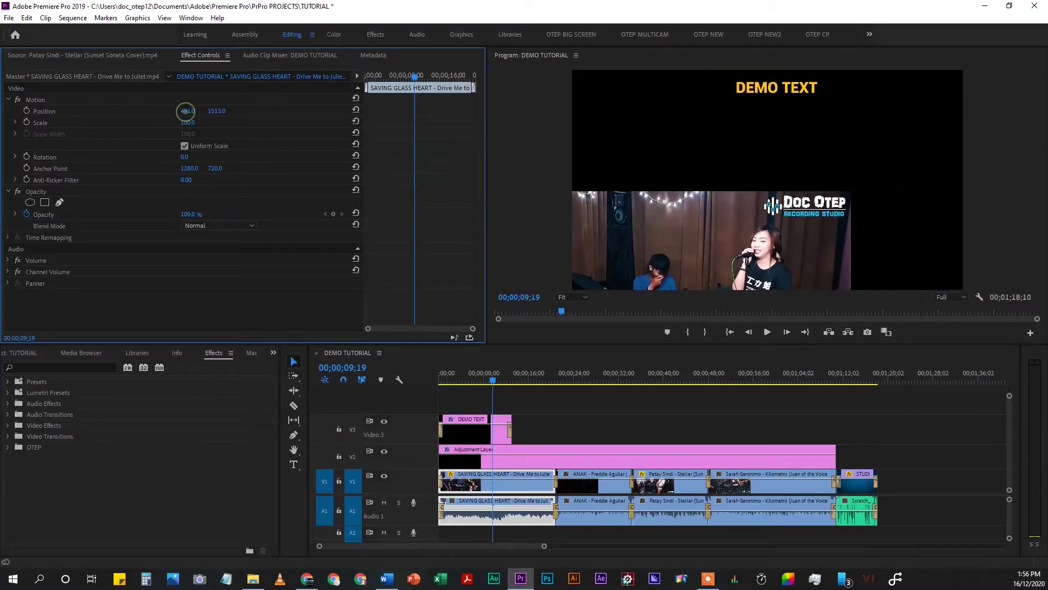
{"action": "mouse_move", "coordinate": [190, 125]}
{"action": "left_mouse_down"}
{"action": "mouse_move", "coordinate": [232, 125]}
{"action": "mouse_move", "coordinate": [235, 83]}
{"action": "left_mouse_up"}
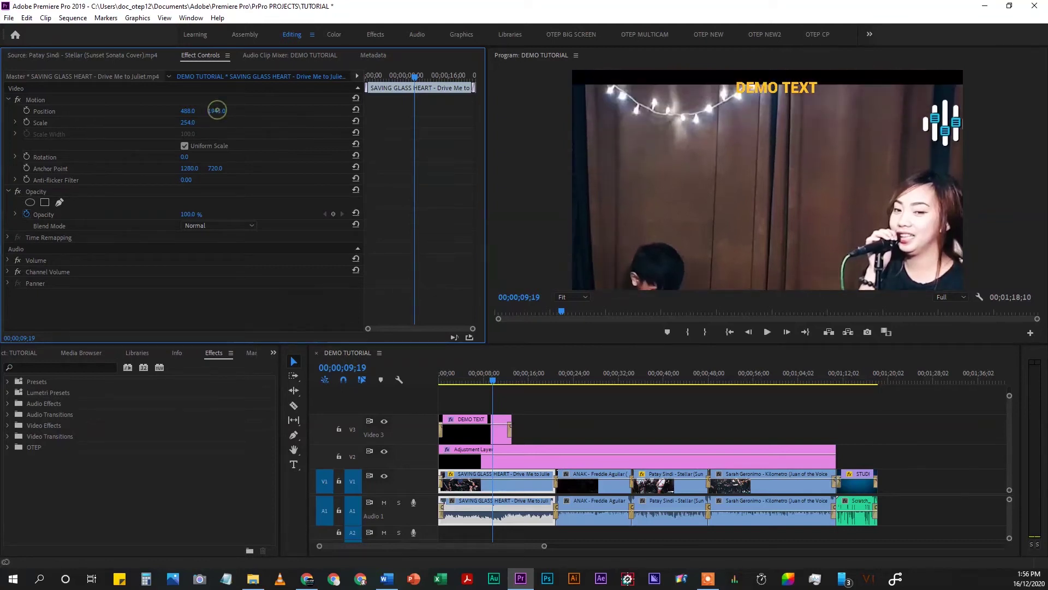
{"action": "mouse_move", "coordinate": [184, 111]}
{"action": "left_mouse_down"}
{"action": "mouse_move", "coordinate": [167, 138]}
{"action": "mouse_move", "coordinate": [257, 111]}
{"action": "left_mouse_up"}
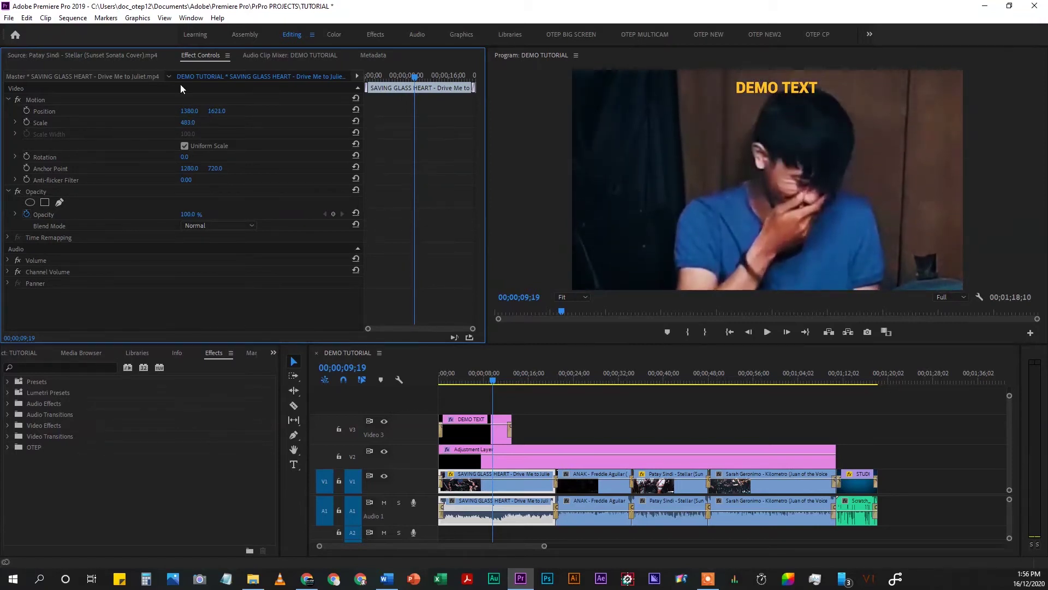
Try 45° and about 293° rotations, undo back to 0°, then lower opacity to 32%.
{"action": "left_click", "coordinate": [186, 157]}
{"action": "type", "text": "45"}
{"action": "key", "text": "Return"}
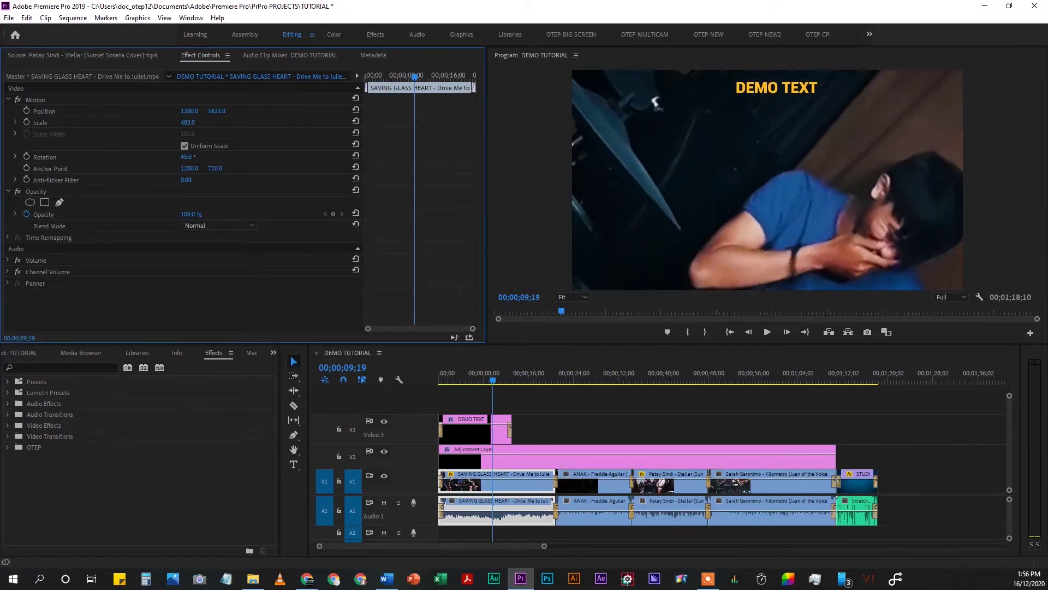
{"action": "mouse_move", "coordinate": [186, 158]}
{"action": "left_mouse_down"}
{"action": "mouse_move", "coordinate": [262, 157]}
{"action": "mouse_move", "coordinate": [181, 179]}
{"action": "left_mouse_up"}
{"action": "key", "text": "ctrl+z"}
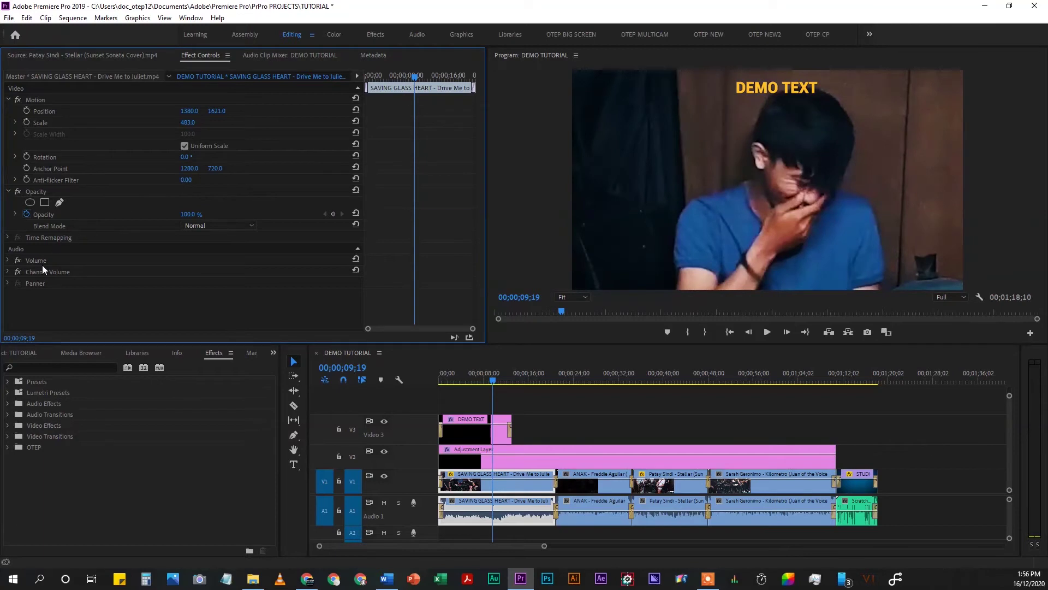
{"action": "mouse_move", "coordinate": [188, 214]}
{"action": "left_mouse_down"}
{"action": "mouse_move", "coordinate": [153, 214]}
{"action": "mouse_move", "coordinate": [230, 214]}
{"action": "left_mouse_up"}
Reset the clip's Motion position and scale to their defaults.
{"action": "left_click", "coordinate": [356, 98]}
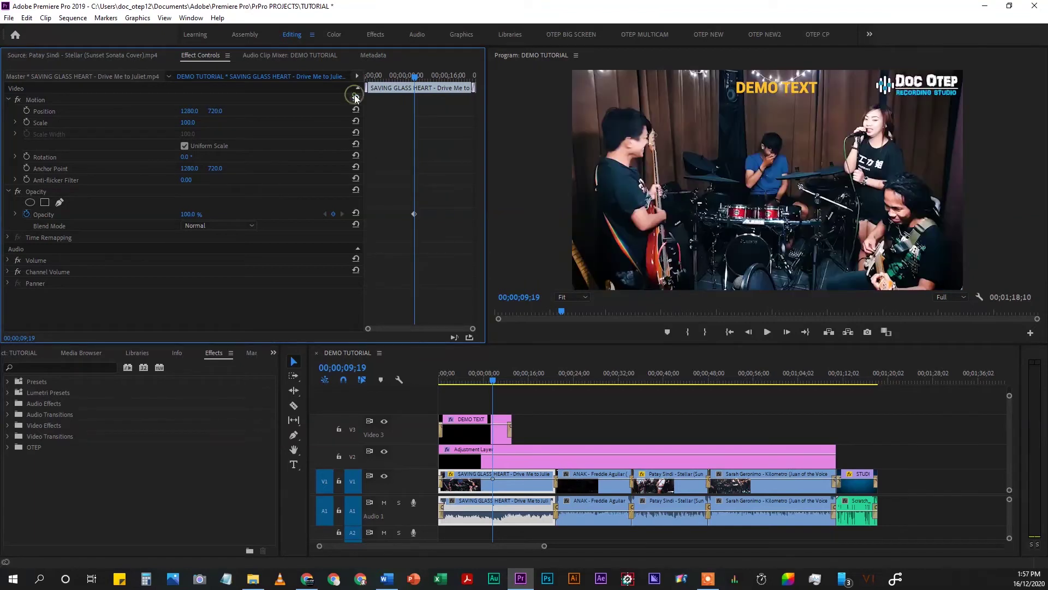
{"action": "left_click", "coordinate": [887, 457]}
{"action": "scroll", "coordinate": [882, 444], "scroll_direction": "up", "scroll_amount": 8, "text": "alt"}
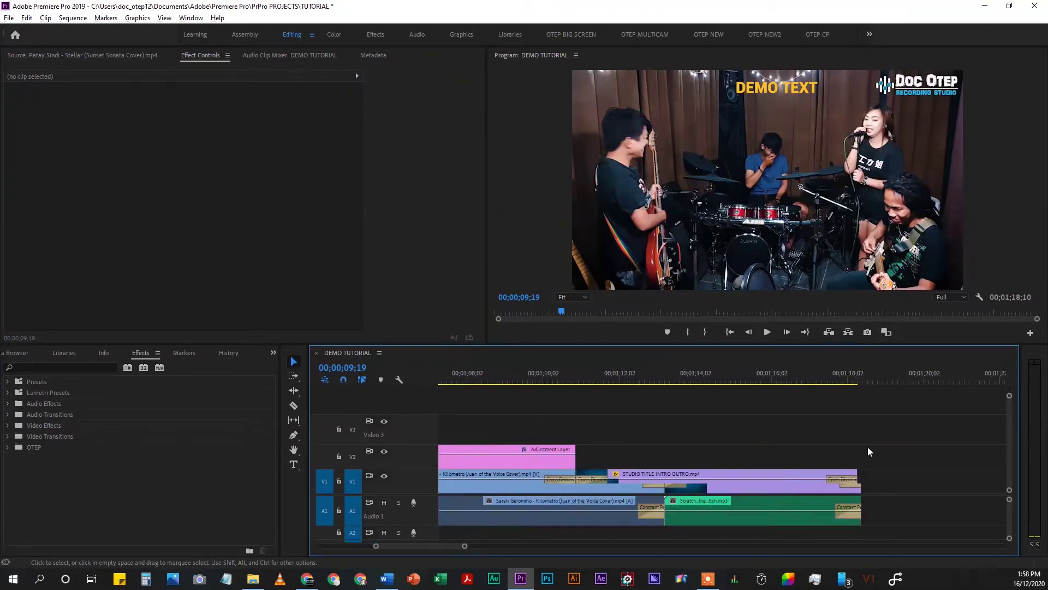
{"action": "scroll", "coordinate": [769, 431], "scroll_direction": "up", "scroll_amount": 2, "text": "alt"}
{"action": "key", "text": "minus"}
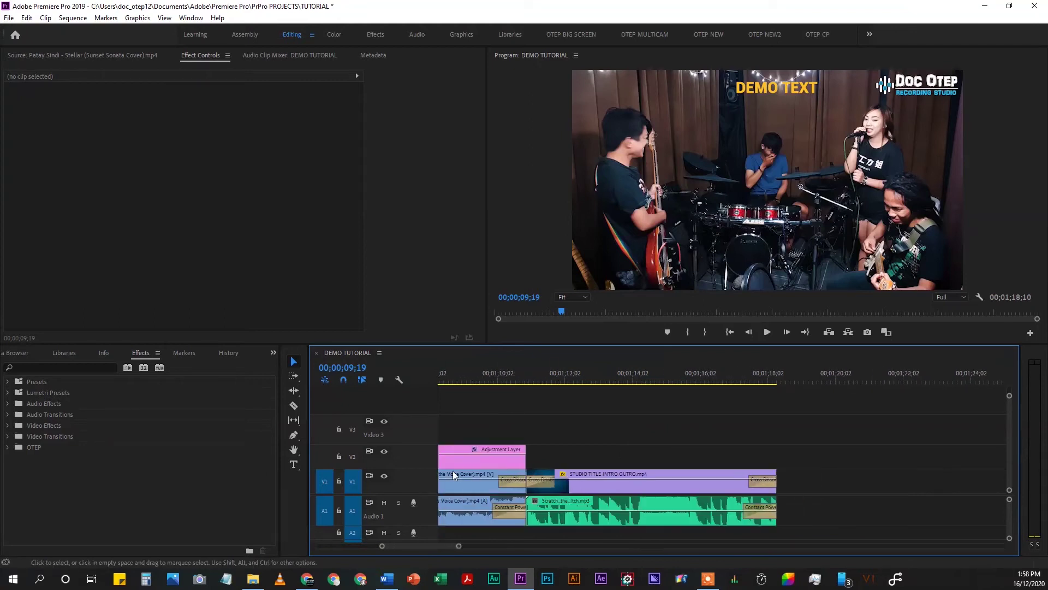
{"action": "scroll", "coordinate": [426, 461], "scroll_direction": "up", "scroll_amount": 3}
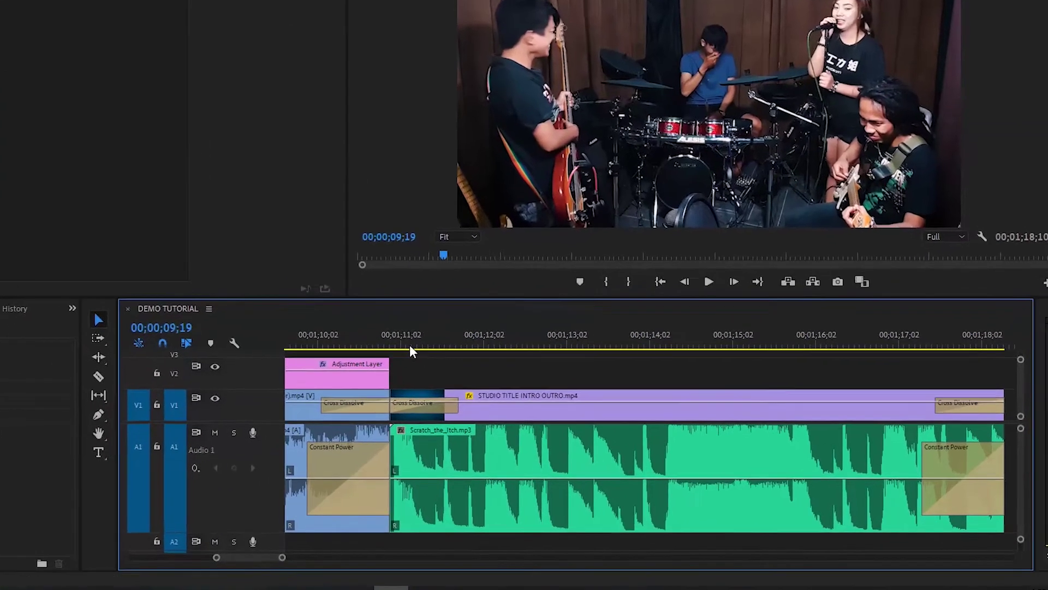
Lower the Scratch_the_Itch.mp3 music volume at the sequence end, replaying to check the level.
{"action": "left_click", "coordinate": [410, 349]}
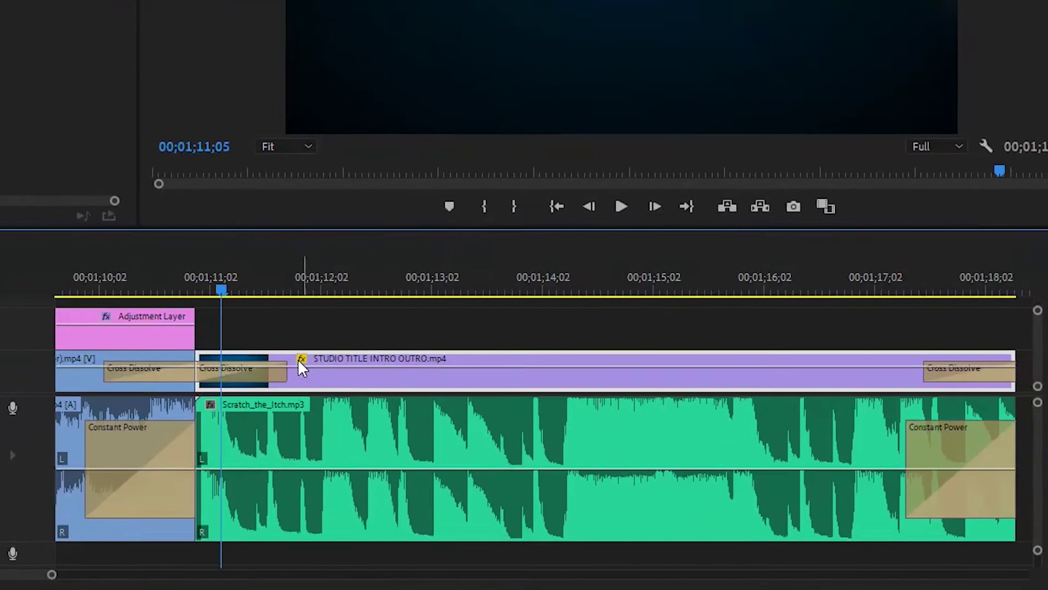
{"action": "key", "text": "space"}
{"action": "left_click_drag", "start_coordinate": [330, 465], "coordinate": [338, 527]}
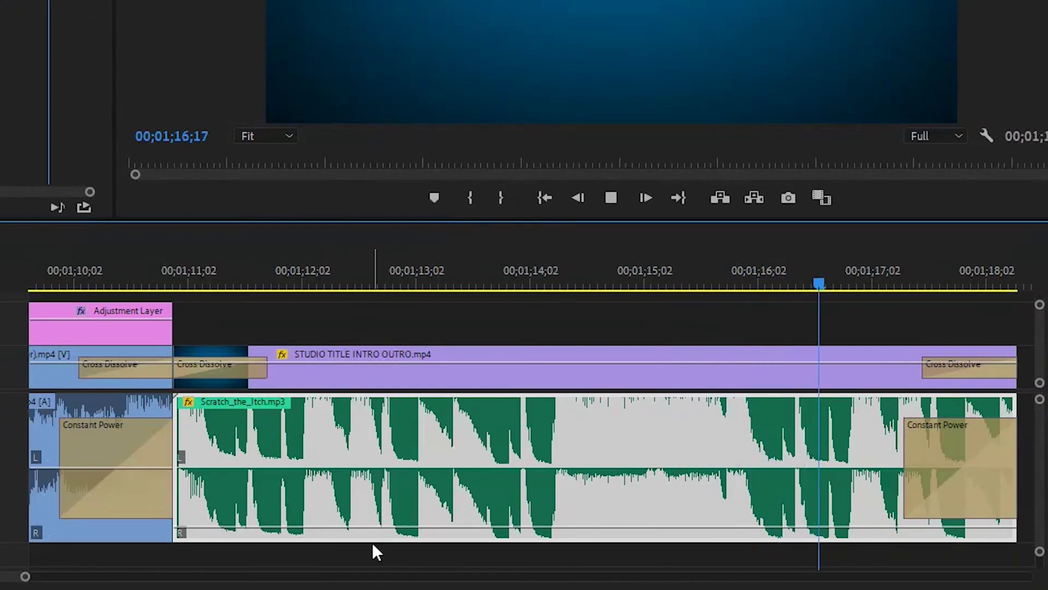
{"action": "mouse_move", "coordinate": [382, 514]}
{"action": "left_mouse_down"}
{"action": "mouse_move", "coordinate": [381, 453]}
{"action": "mouse_move", "coordinate": [354, 435]}
{"action": "mouse_move", "coordinate": [354, 506]}
{"action": "left_mouse_up"}
{"action": "left_click", "coordinate": [238, 278]}
{"action": "key", "text": "space"}
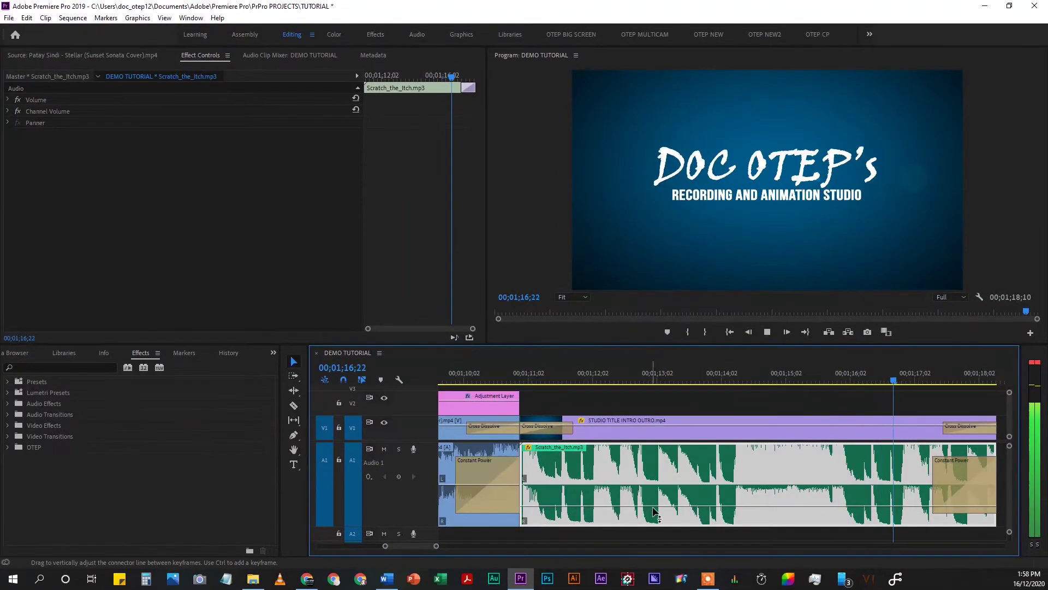
{"action": "left_click_drag", "start_coordinate": [655, 498], "coordinate": [655, 505]}
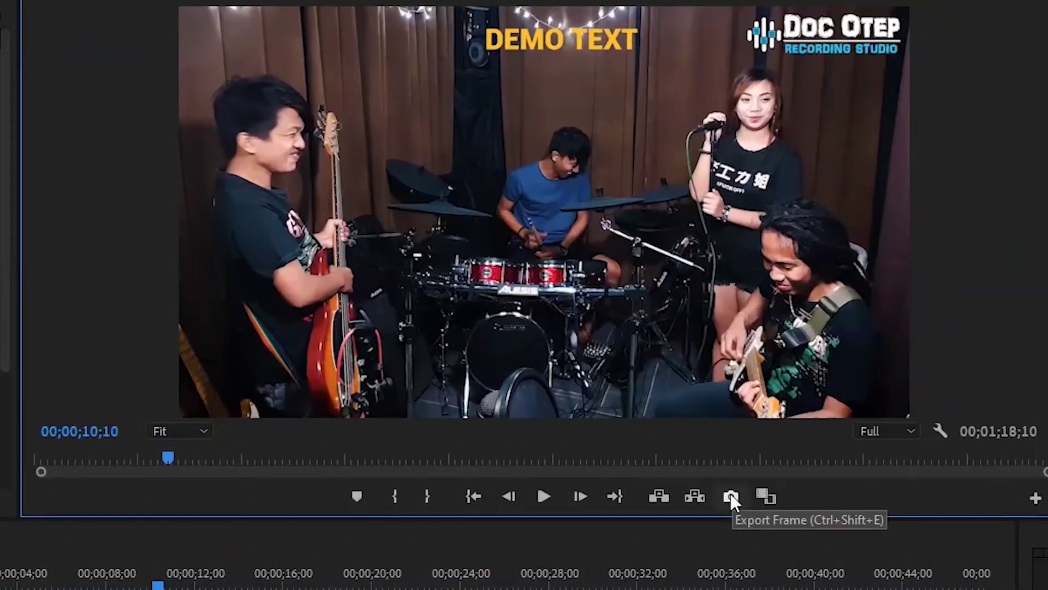
Export a still frame, move the playhead to 00;00;09;22, and bring up File > Export > Media.
{"action": "left_click", "coordinate": [731, 496]}
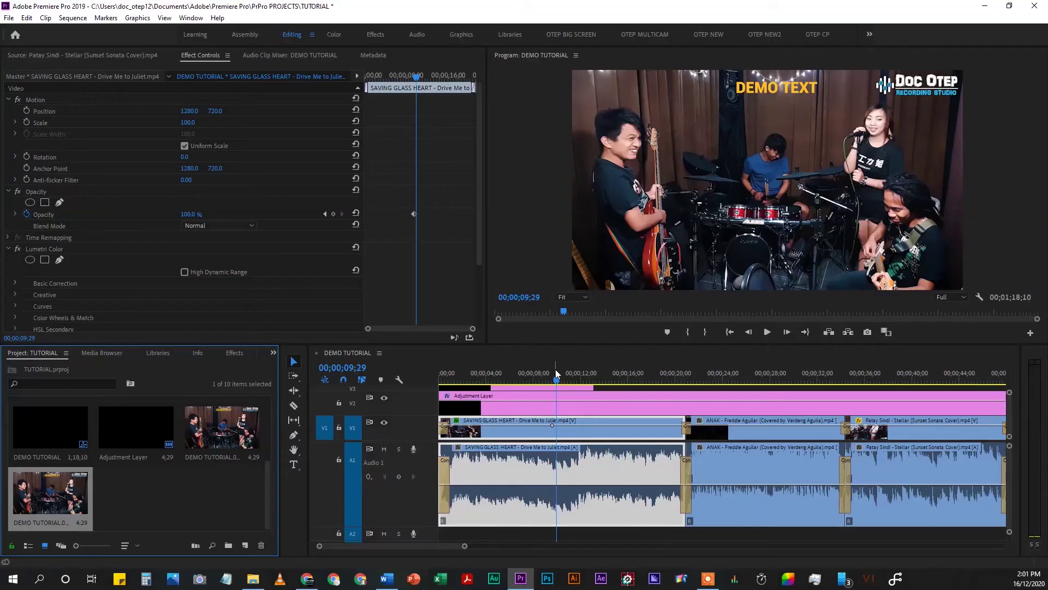
{"action": "left_click", "coordinate": [555, 364]}
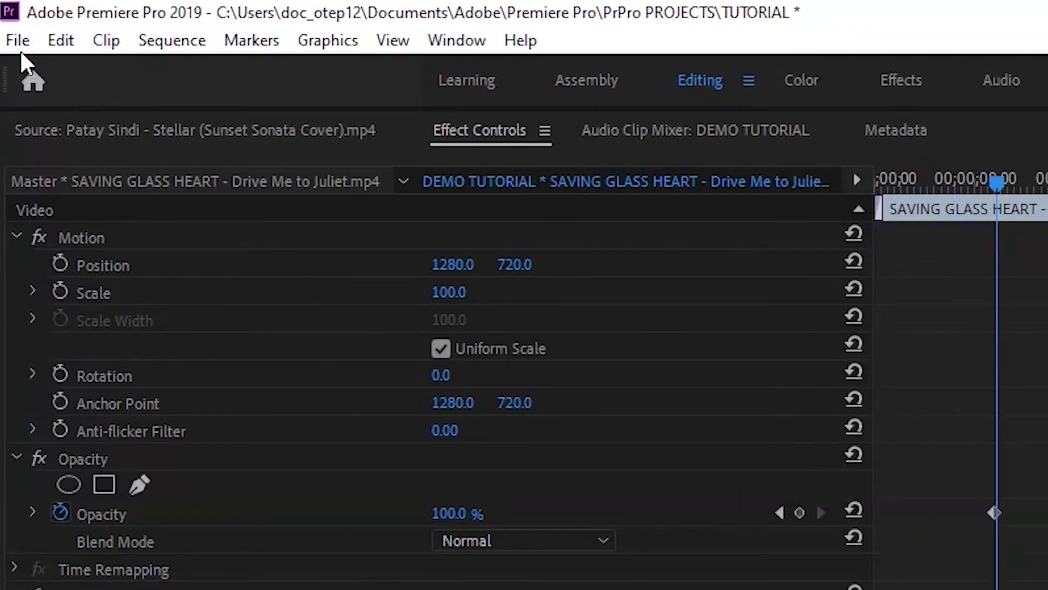
{"action": "left_click", "coordinate": [19, 44]}
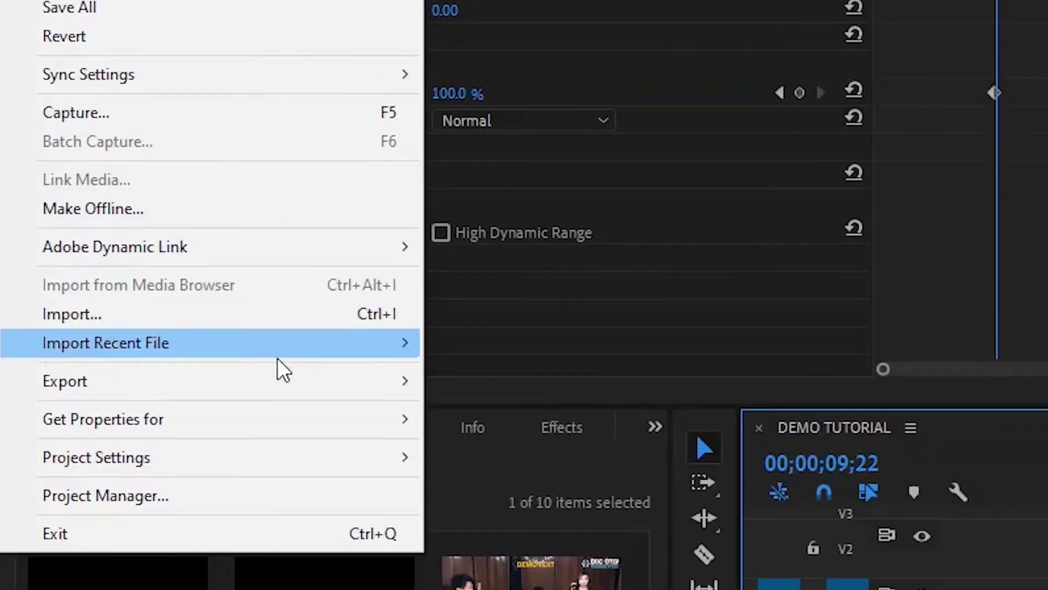
{"action": "mouse_move", "coordinate": [276, 386]}
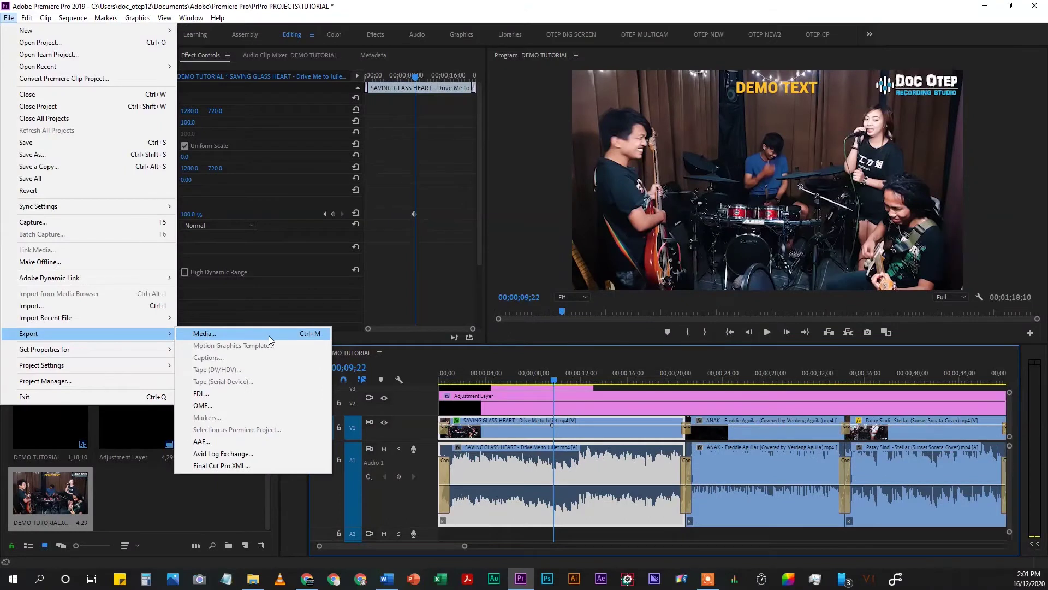
Set up an H.264 export named DEMO TUTORIAL.mp4 with Render at Maximum Depth enabled.
{"action": "left_click", "coordinate": [269, 335]}
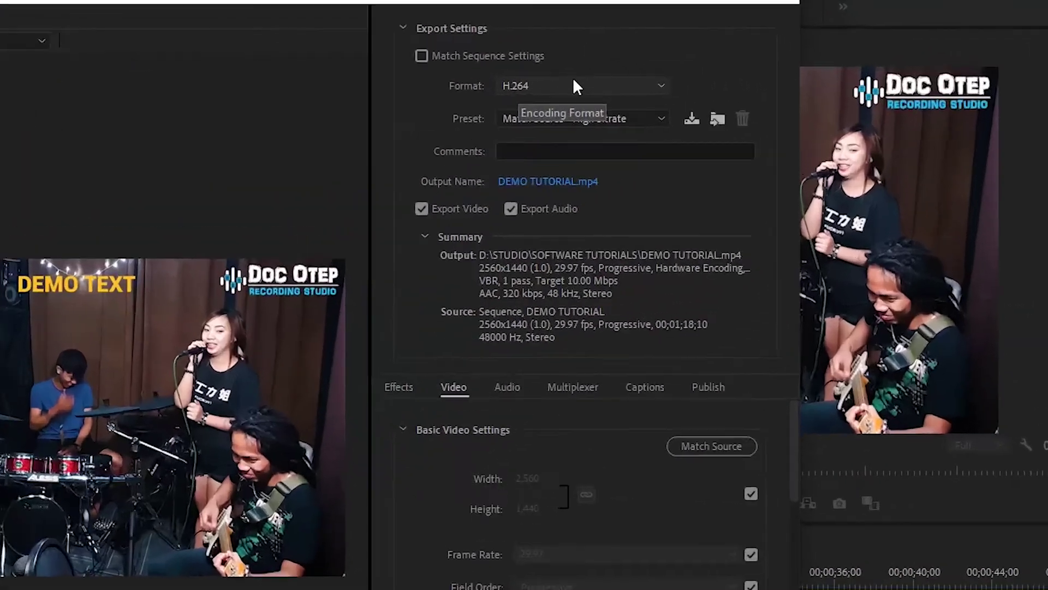
{"action": "left_click", "coordinate": [704, 81]}
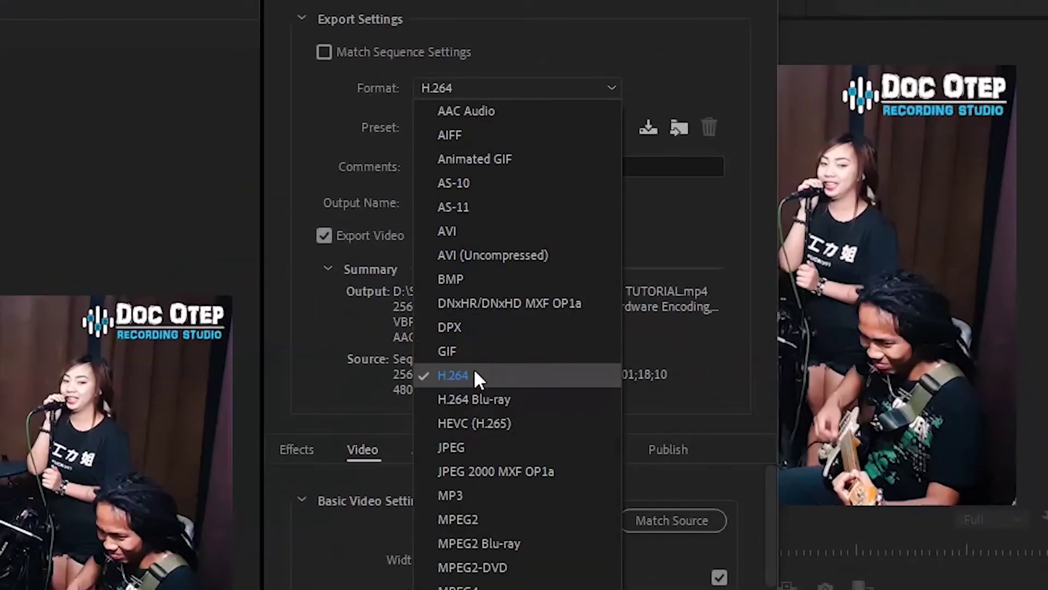
{"action": "left_click", "coordinate": [493, 380]}
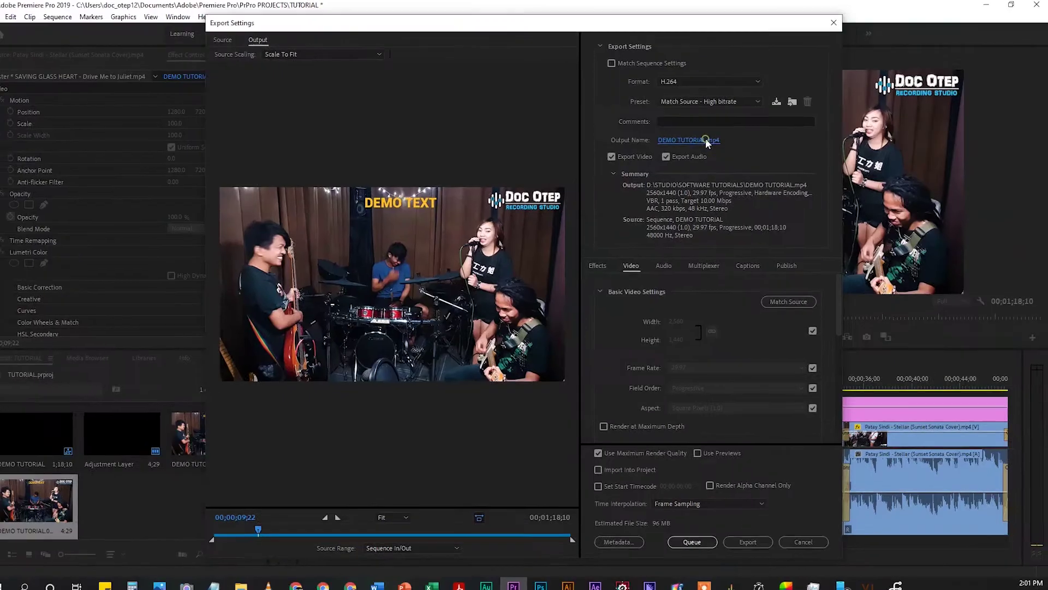
{"action": "left_click", "coordinate": [512, 206]}
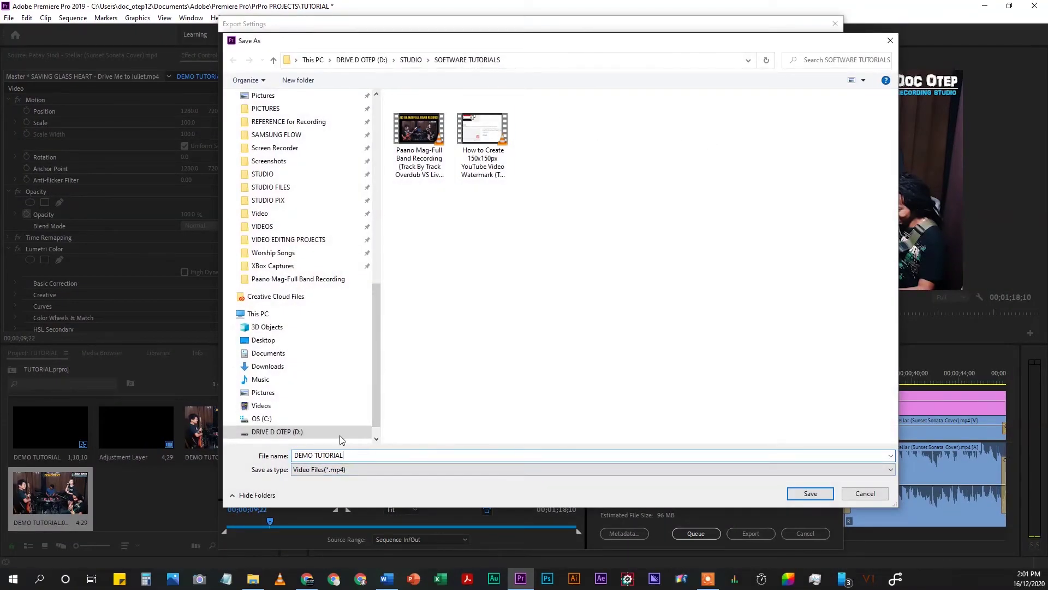
{"action": "left_click", "coordinate": [810, 493]}
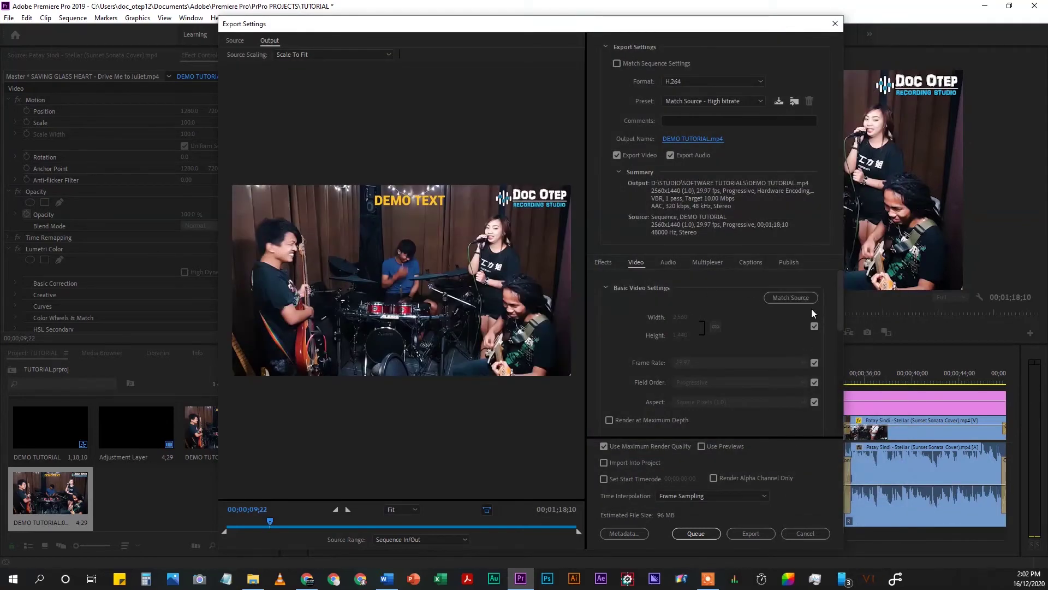
{"action": "left_click_drag", "start_coordinate": [840, 293], "coordinate": [838, 332]}
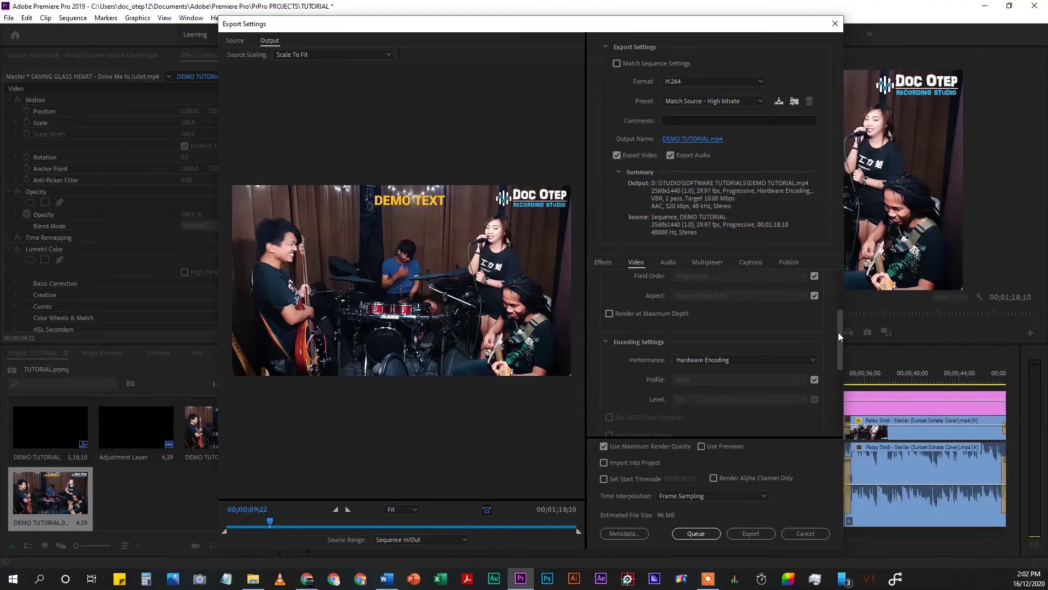
{"action": "left_click", "coordinate": [620, 323]}
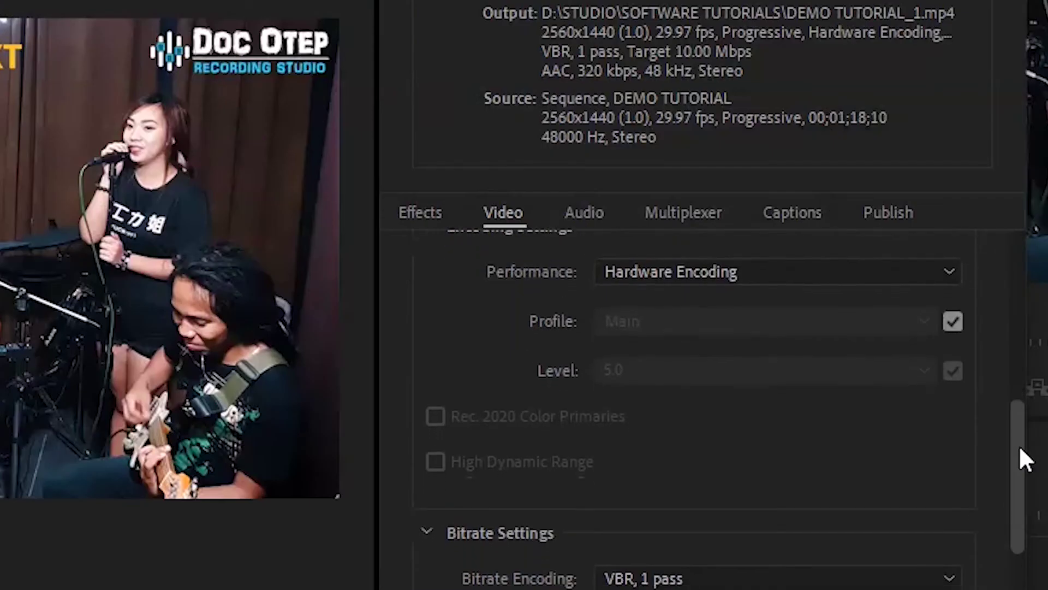
{"action": "left_click_drag", "start_coordinate": [1019, 445], "coordinate": [1013, 557]}
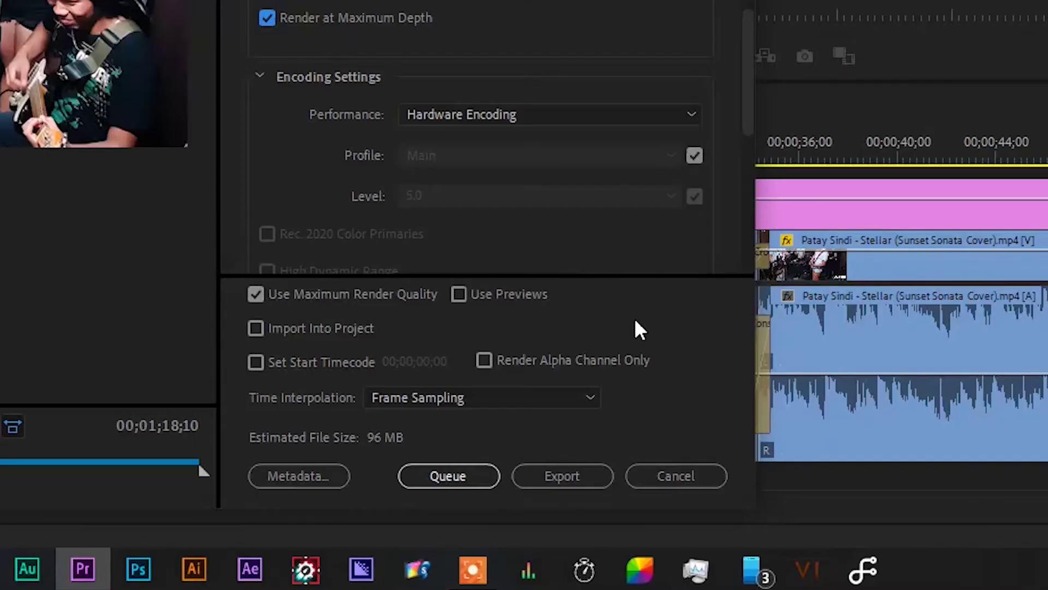
Start encoding DEMO TUTORIAL.mp4 with the 10 Mbps VBR export settings.
{"action": "left_click", "coordinate": [562, 476]}
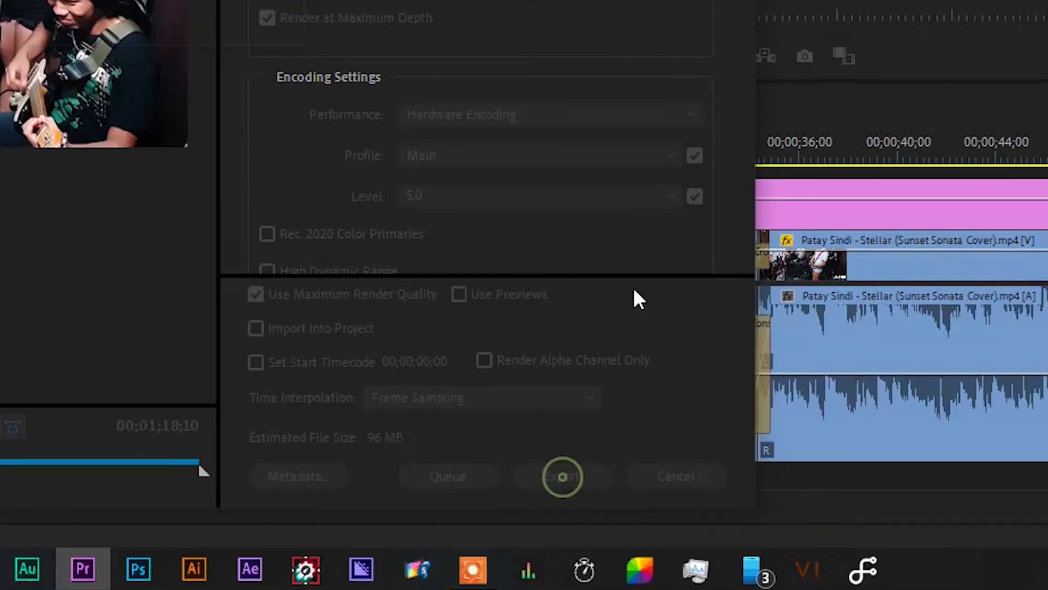